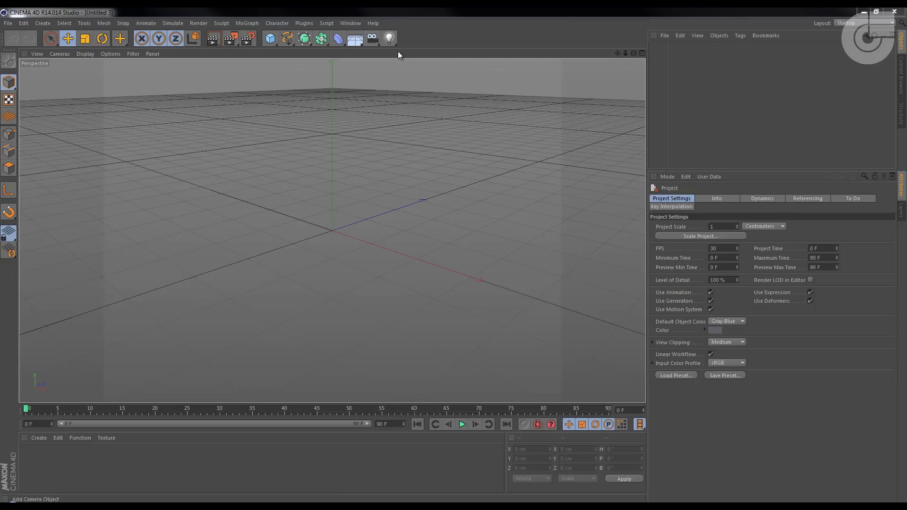
- Add a cube and a MoGraph Cloner to the empty scene
left_click(271, 39)
left_click(248, 22)
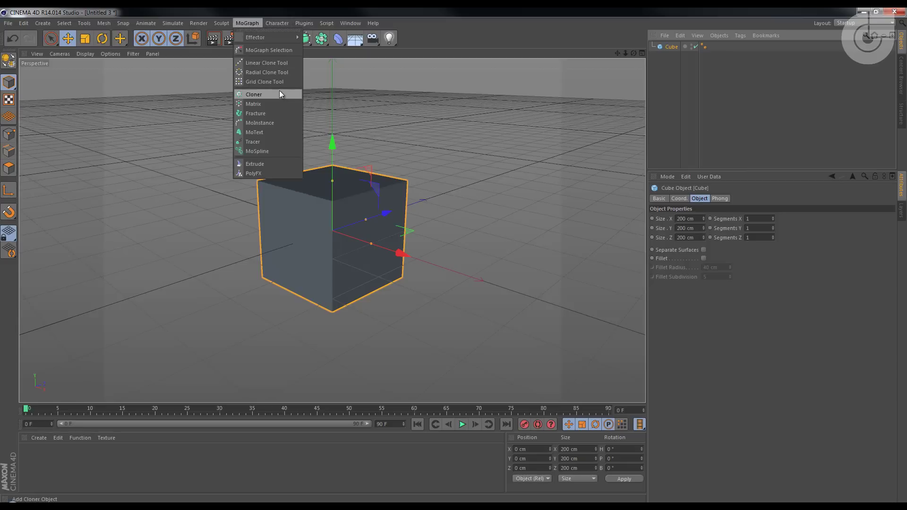
left_click(278, 94)
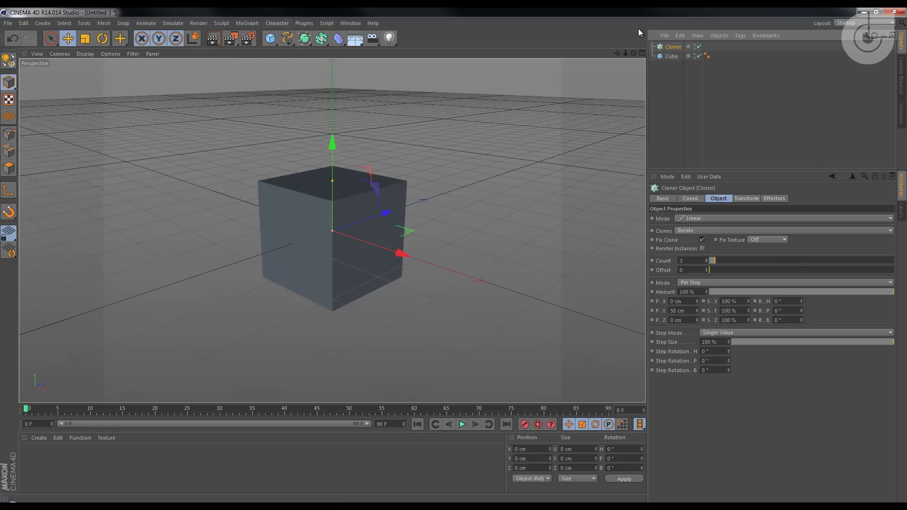
- Add a Random effector for the Cloner and disable it
left_click(247, 22)
mouse_move(261, 38)
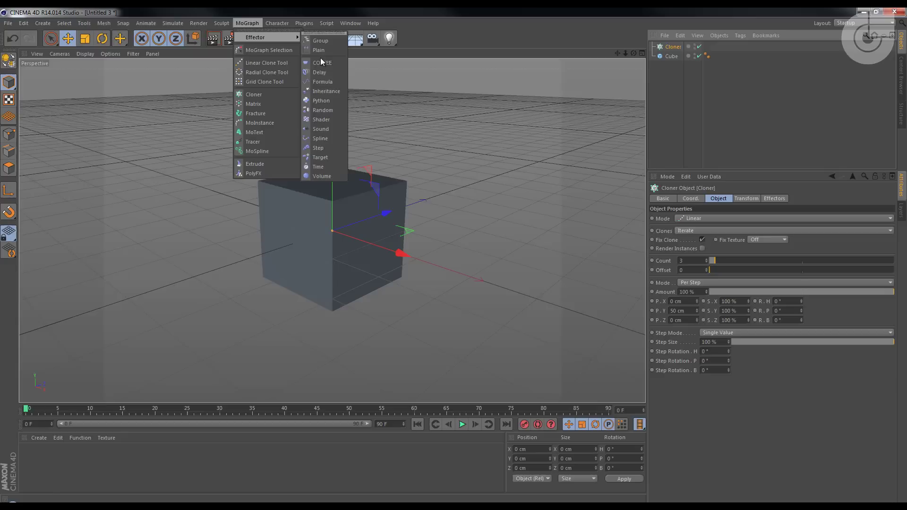
left_click(323, 110)
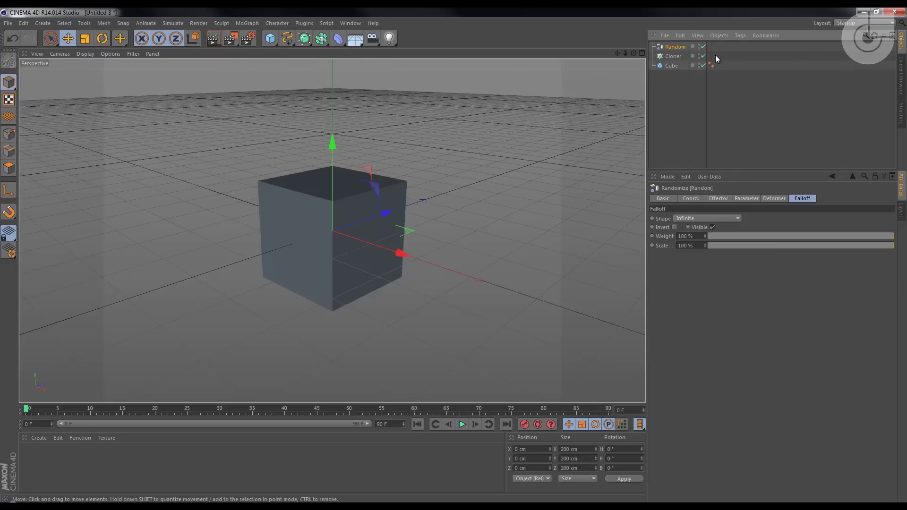
left_click(704, 47)
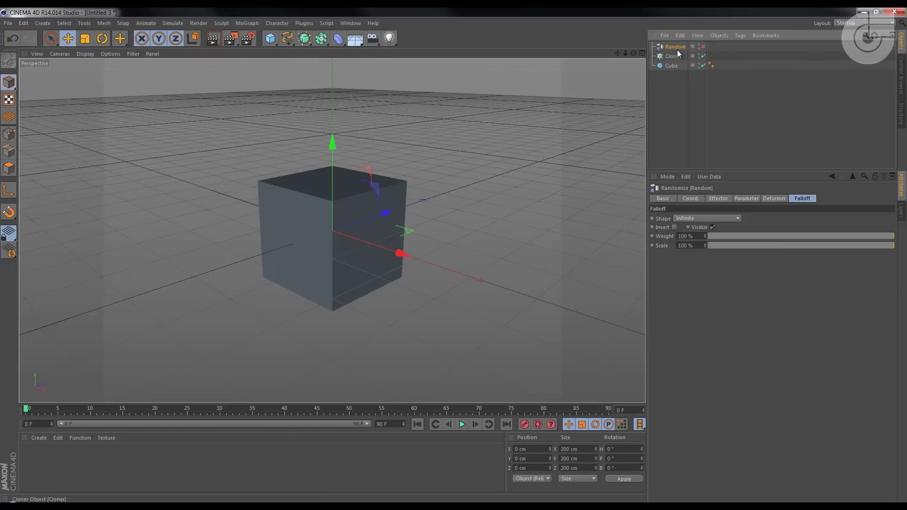
- Make the cube a child of the Cloner
left_click(672, 57)
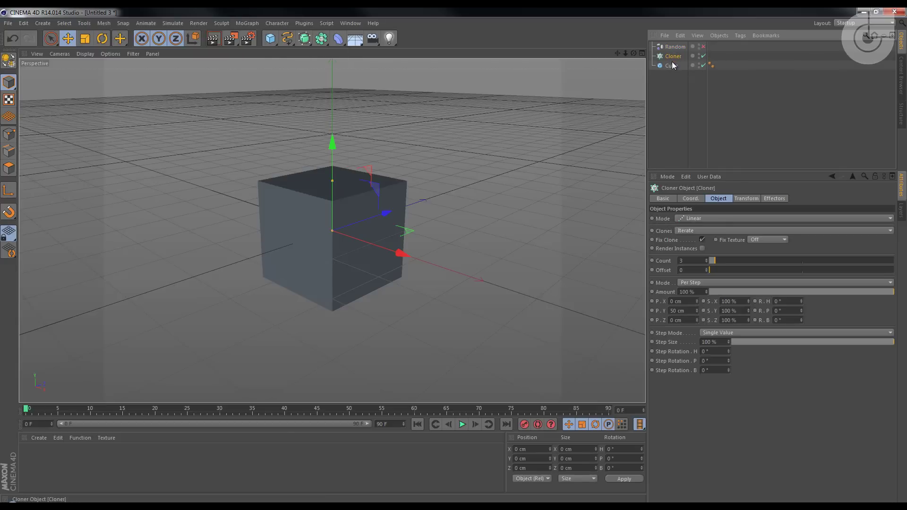
left_click_drag(670, 67, 671, 57)
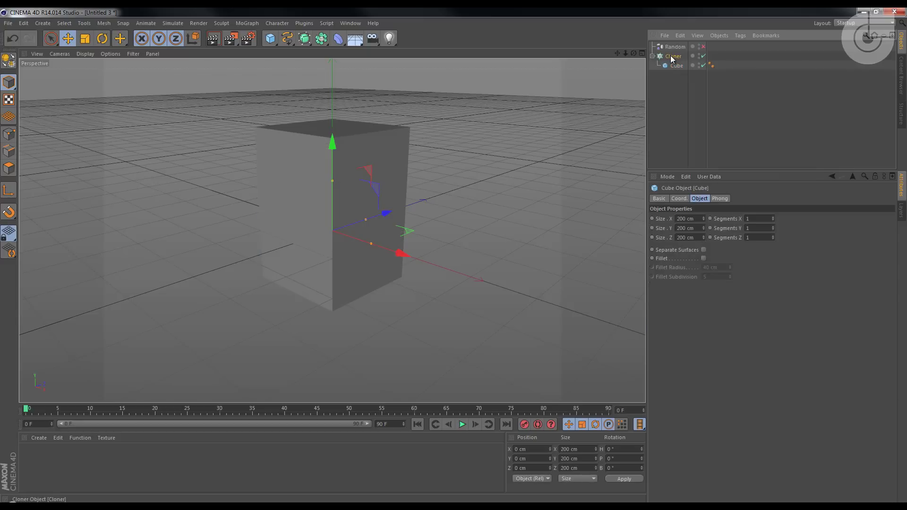
left_click(671, 57)
- Set the cube's size to 10 cm in X, Y and Z
left_click(672, 65)
left_click(688, 219)
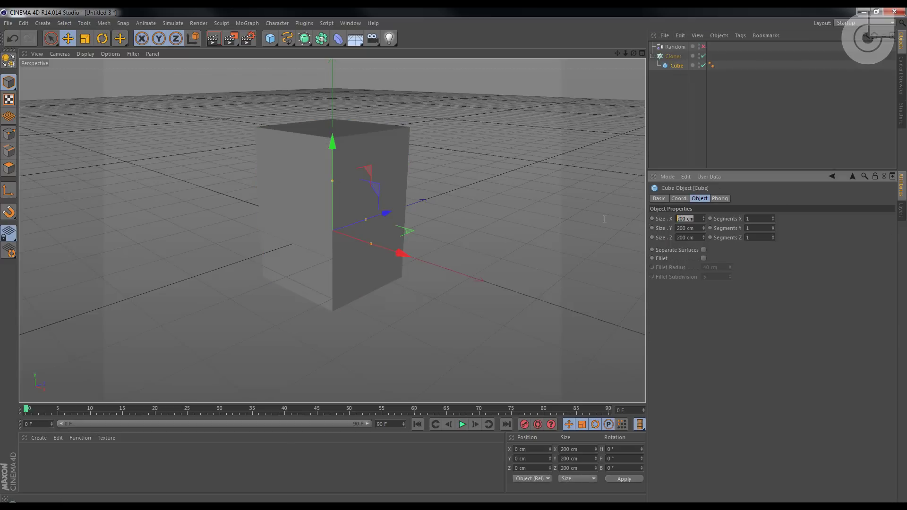
type("10")
key("Tab")
type("10")
key("Tab")
type("10")
key("Return")
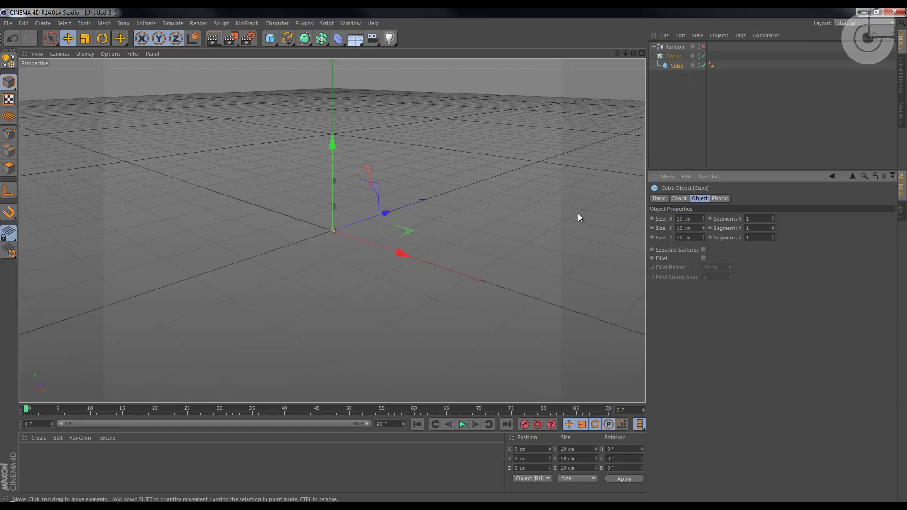
- Create a material with a blue colour (R 0, G 38, B 255), apply it to the Cloner and collapse the Cloner's hierarchy
double_click(123, 460)
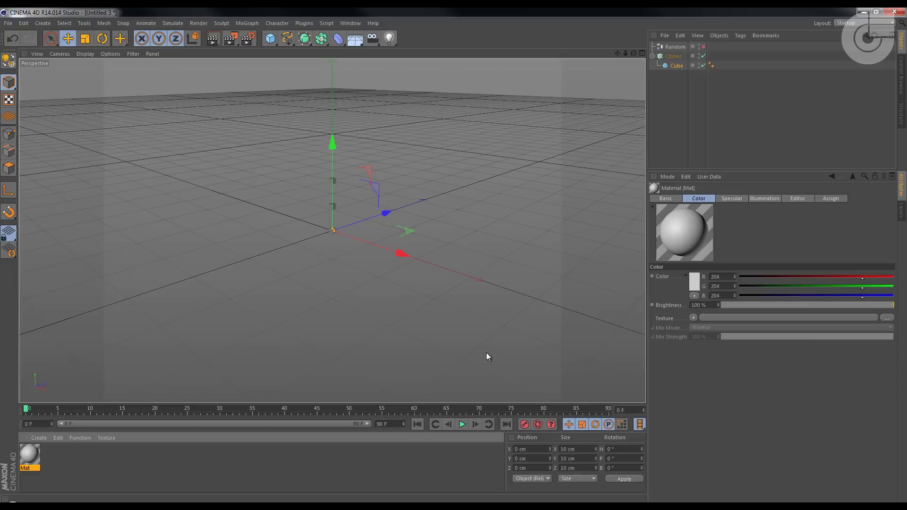
left_click(692, 279)
left_click_drag(654, 265, 697, 248)
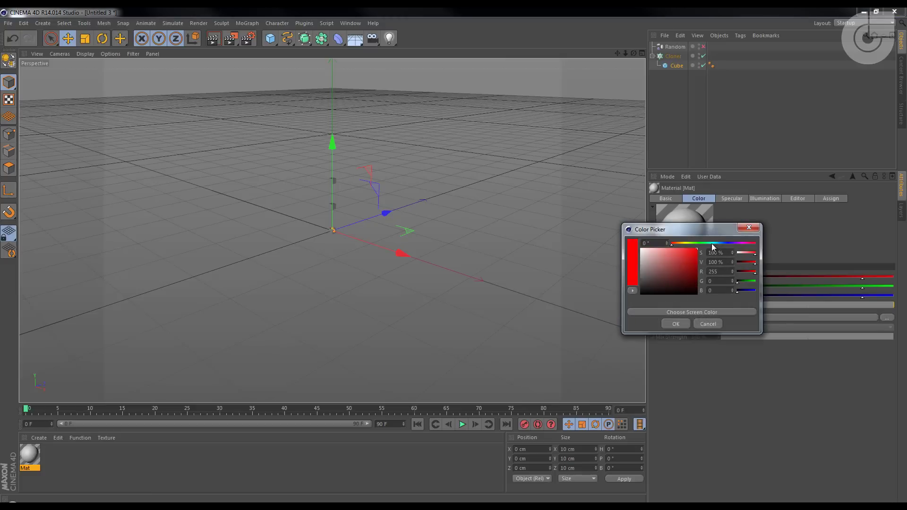
left_click(724, 240)
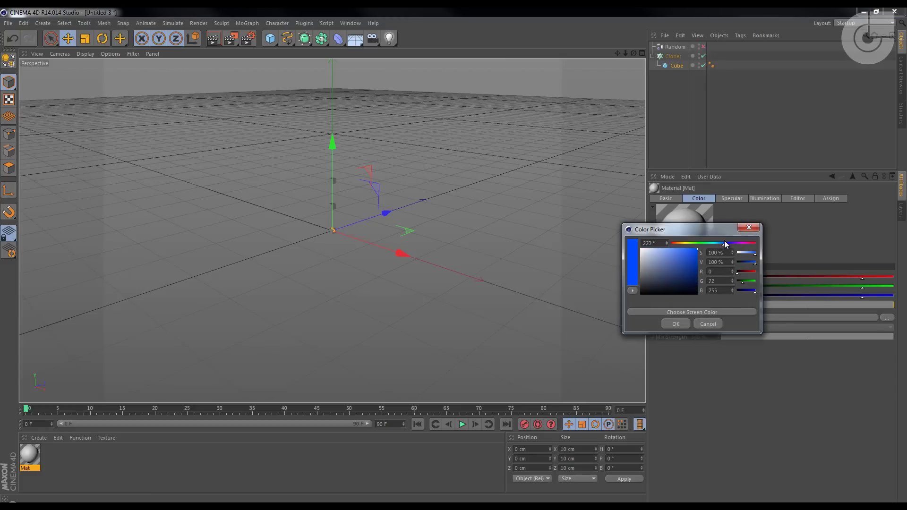
left_click(675, 324)
left_click_drag(39, 459, 679, 59)
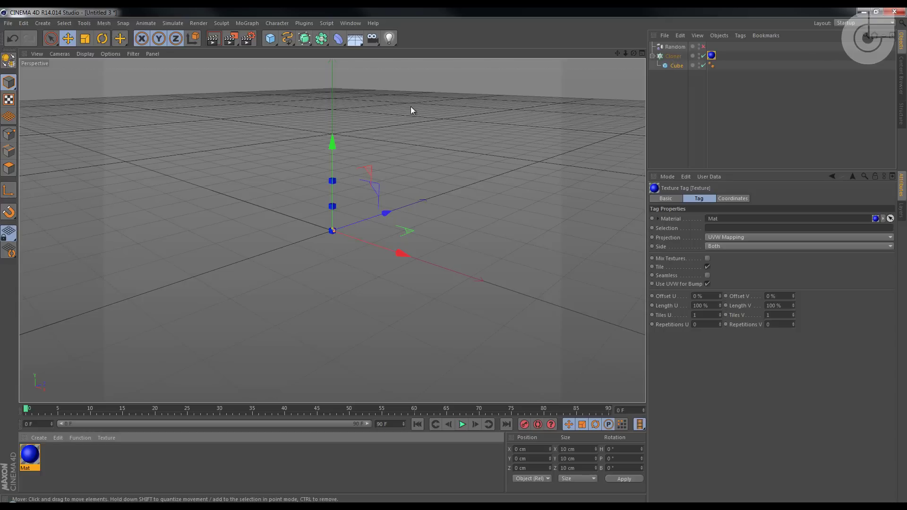
left_click(652, 57)
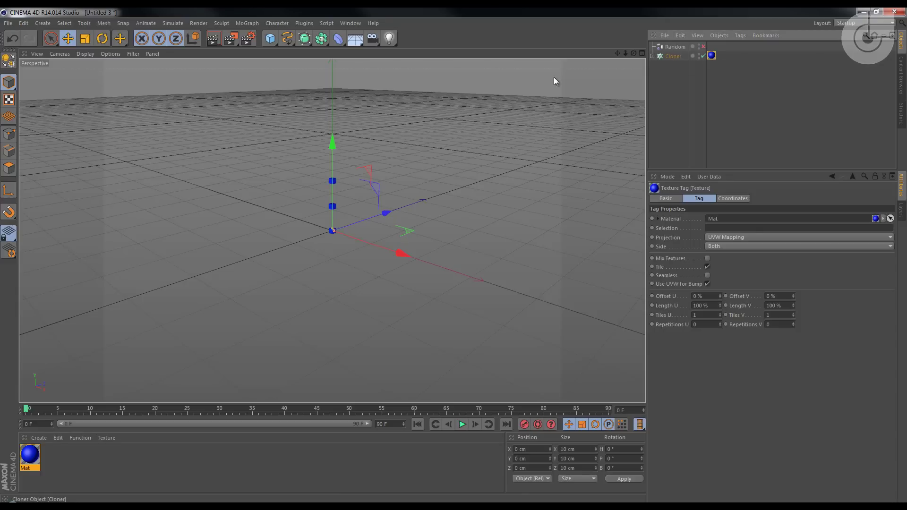
- Add a text spline and set its text to WORD
left_click(286, 38)
left_click(340, 119)
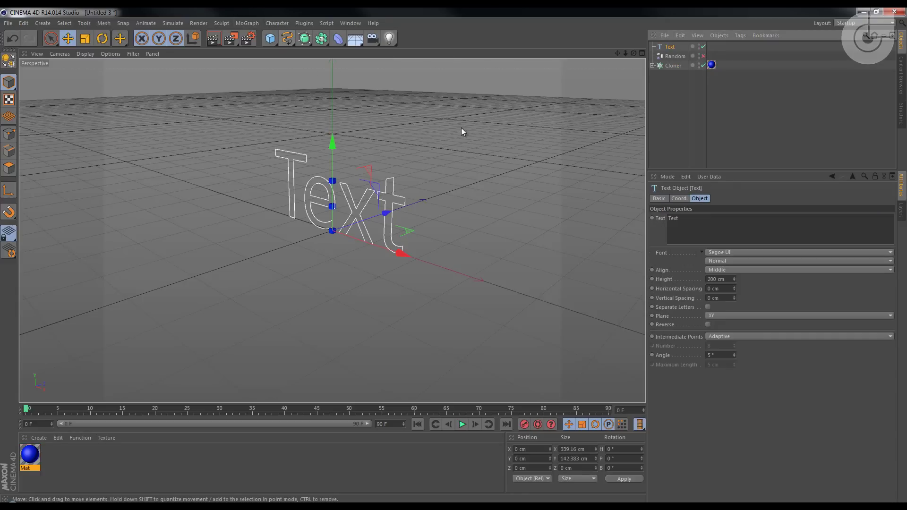
double_click(691, 217)
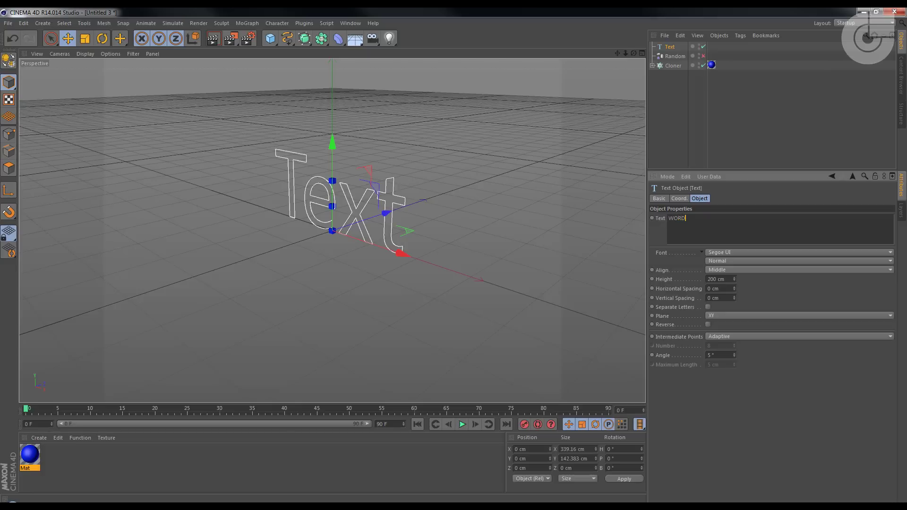
left_click(739, 195)
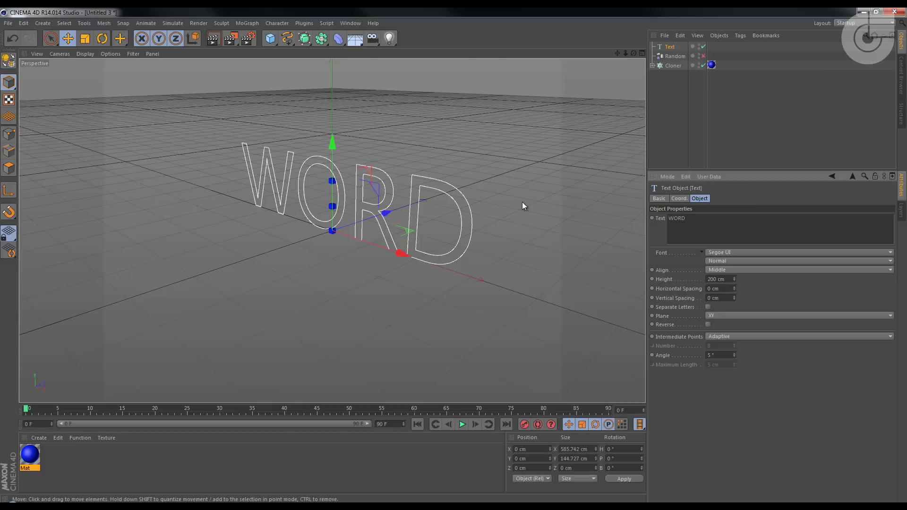
- Set the text spline's font to Futura Std ExtraBold
left_click(737, 251)
scroll(761, 116, "up", 10)
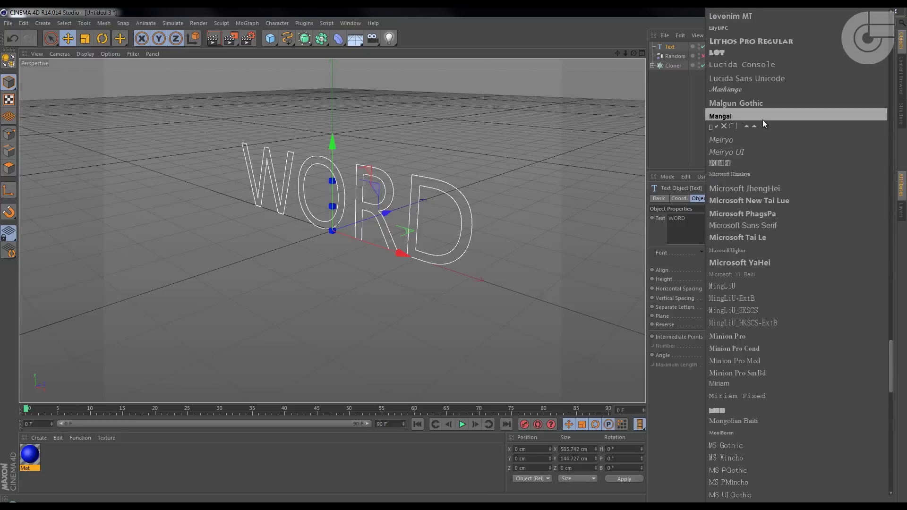
scroll(765, 118, "up", 15)
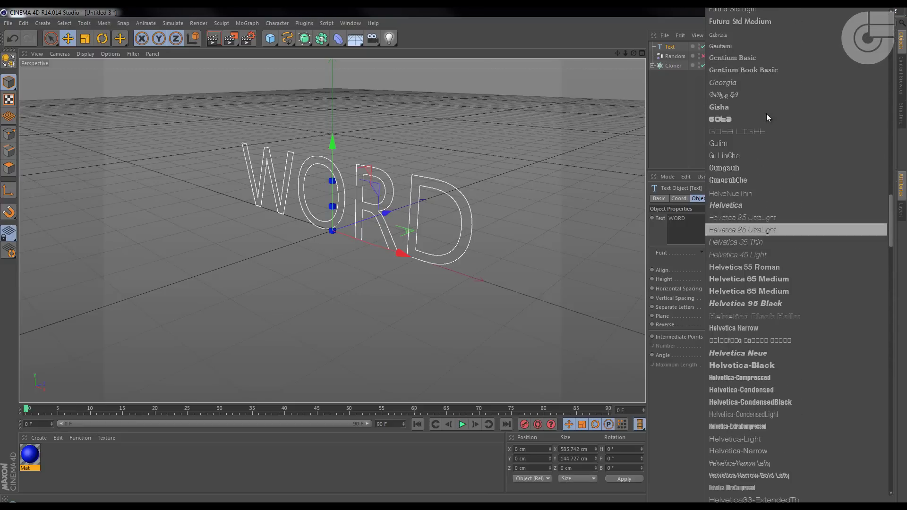
scroll(766, 115, "up", 6)
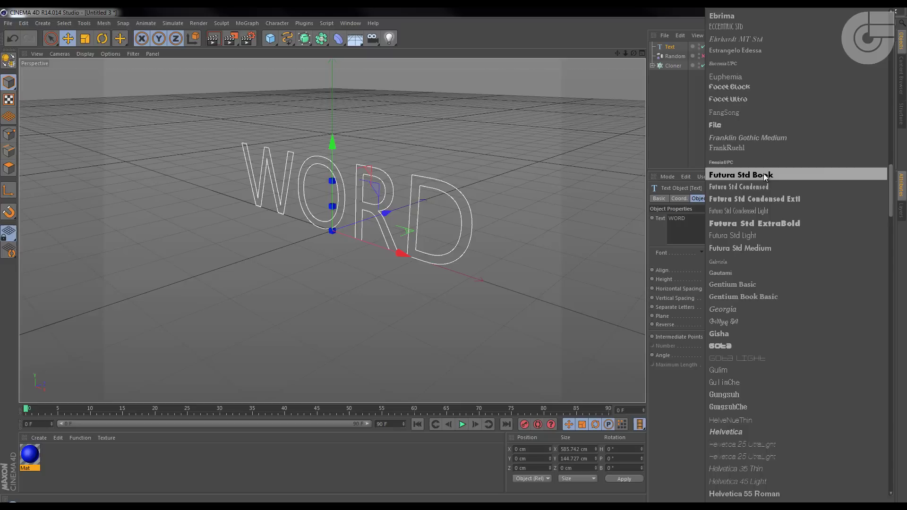
left_click(769, 222)
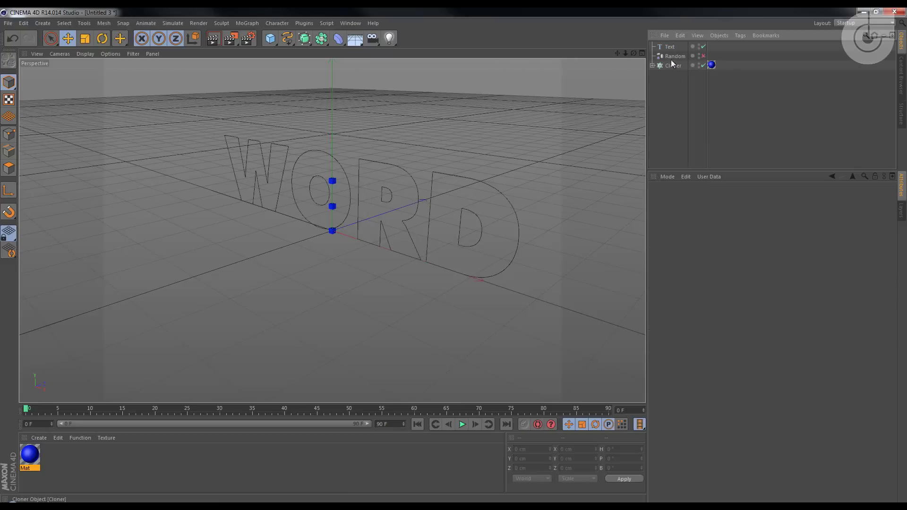
- Add an Extrude NURBS object and nest the text spline inside it
left_click(302, 44)
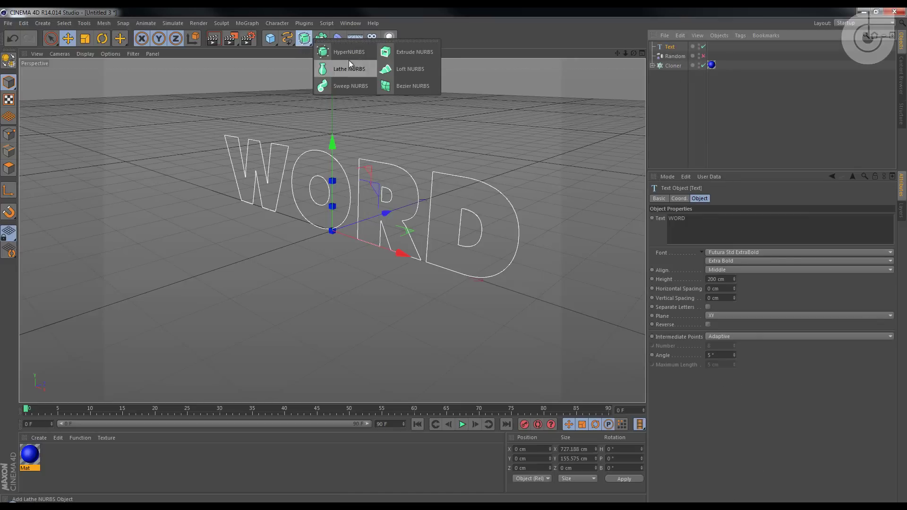
left_click(406, 52)
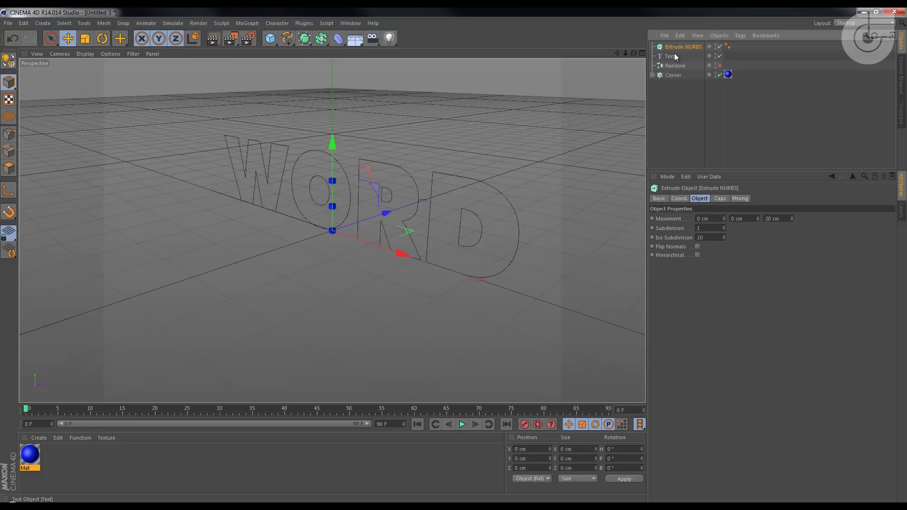
left_click_drag(670, 59, 680, 47)
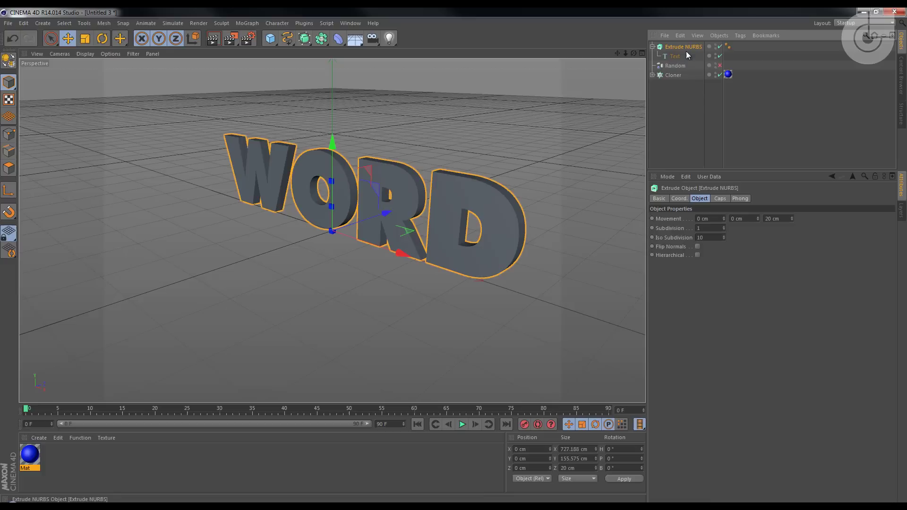
- Make the Extrude NURBS object editable and move its Cap 1 child out to the top level of the hierarchy
key("c")
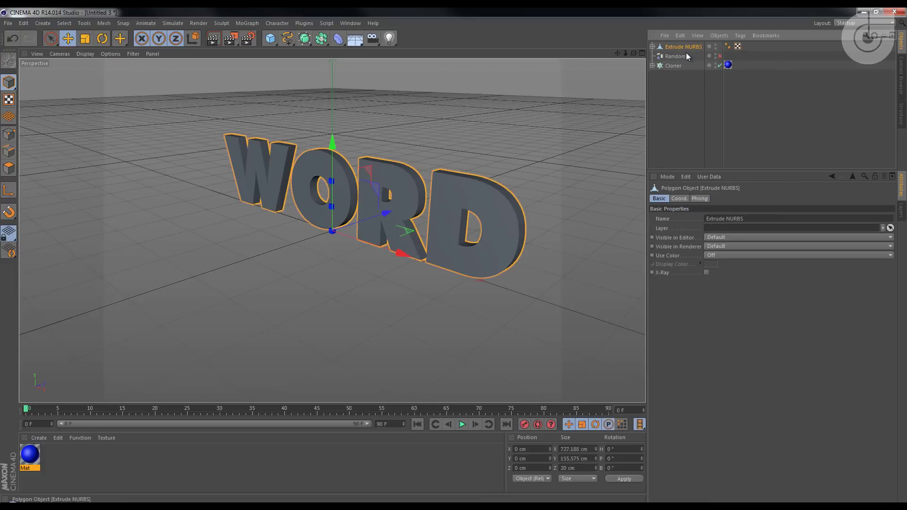
right_click(686, 46)
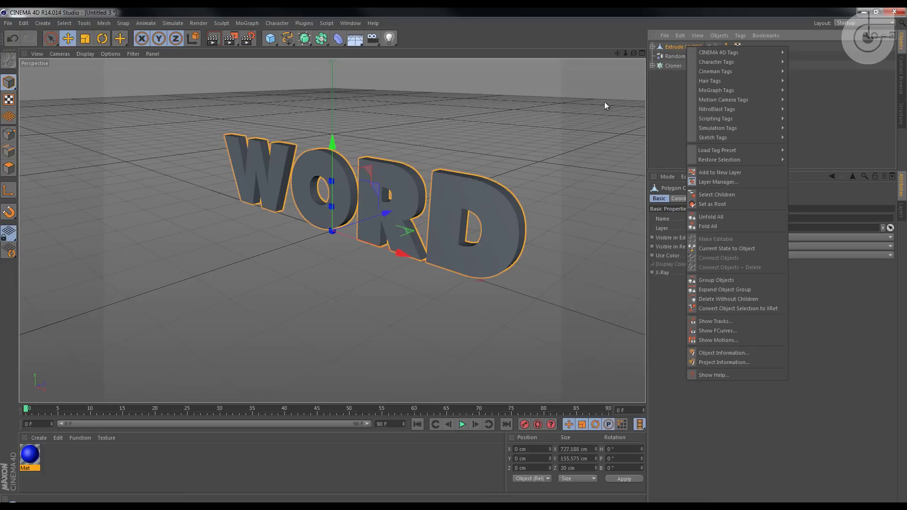
left_click(651, 47)
left_click(651, 47)
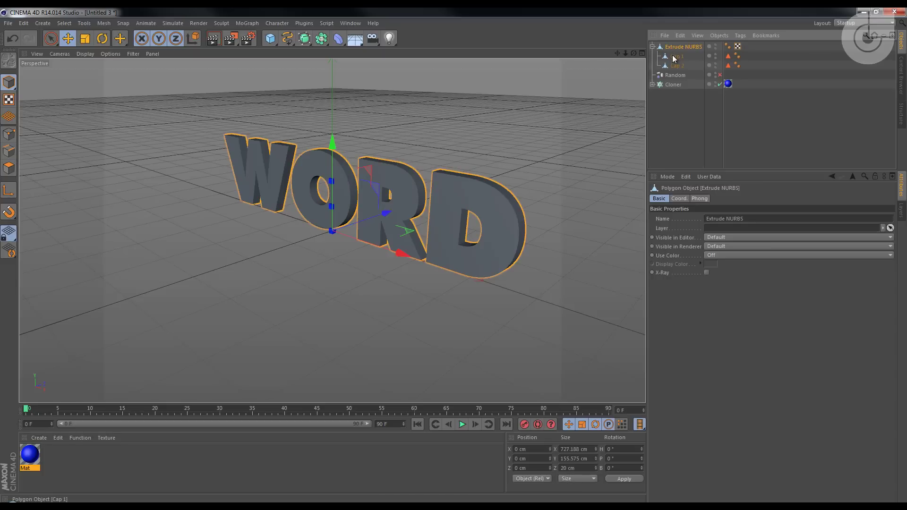
left_click(676, 56)
left_click_drag(675, 57, 681, 135)
- Delete the Extrude NURBS object with its remaining cap, and rename Cap 1 as "word"
left_click(671, 47)
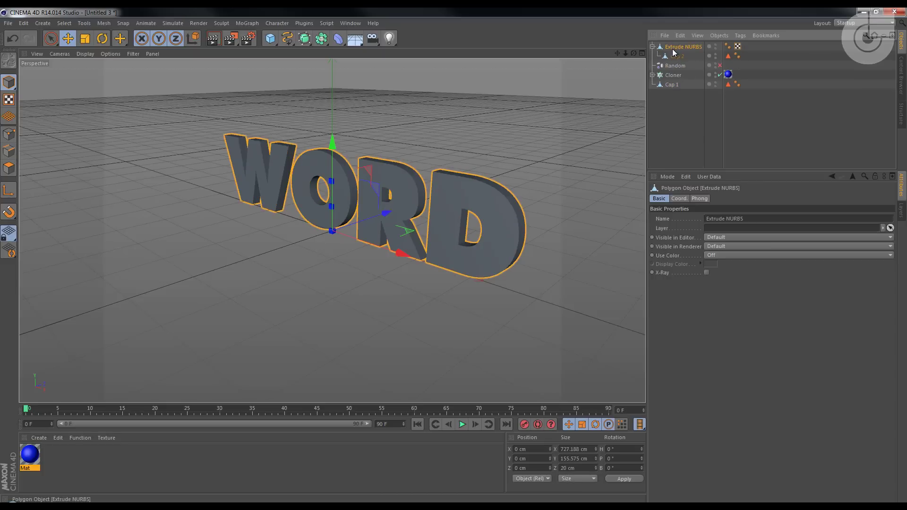
key("Delete")
double_click(671, 65)
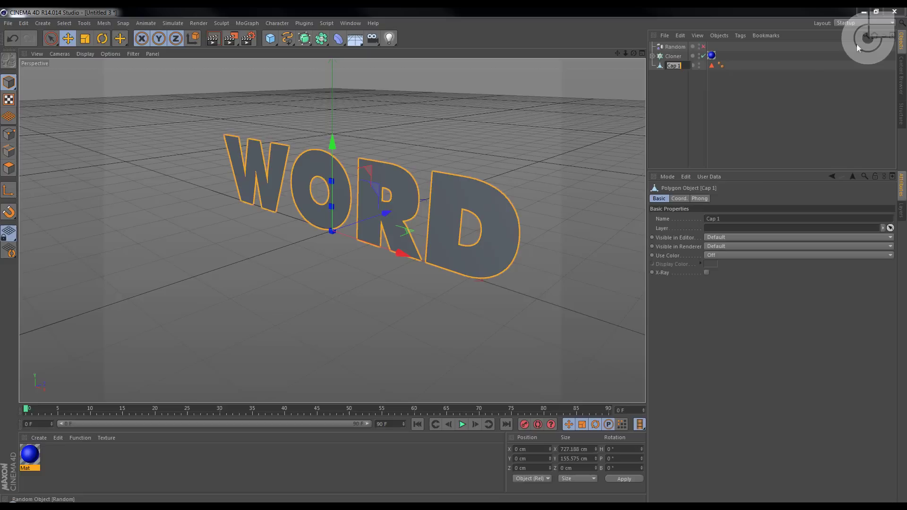
type("word")
key("Return")
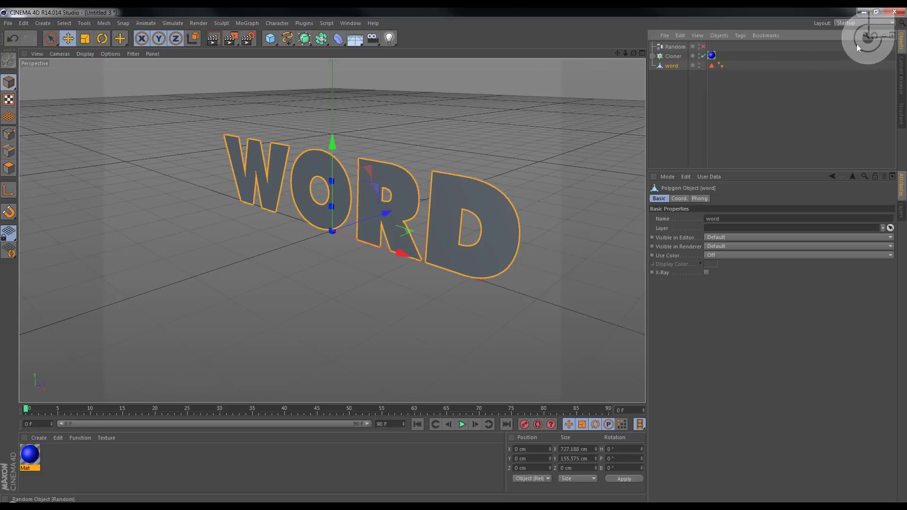
- Set the Cloner to Object mode with the word mesh as its object, and hide that mesh in the editor and renderer
left_click(672, 57)
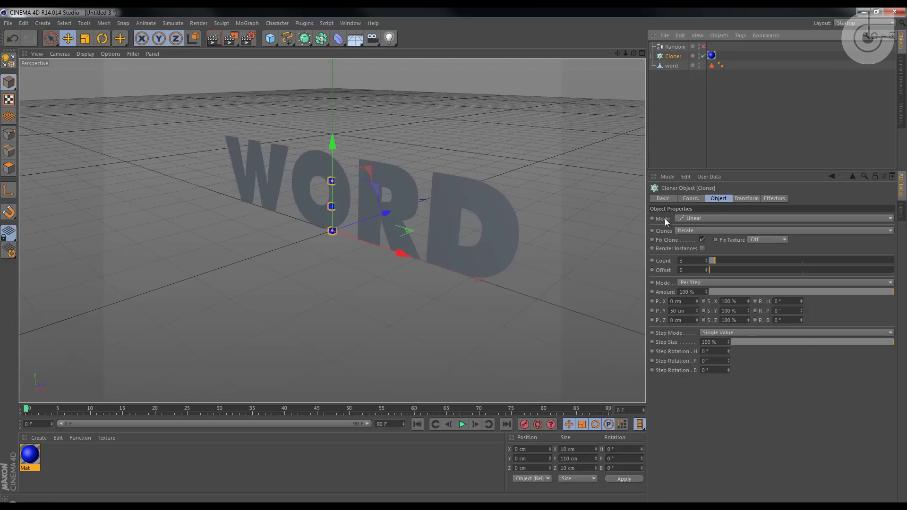
left_click(695, 219)
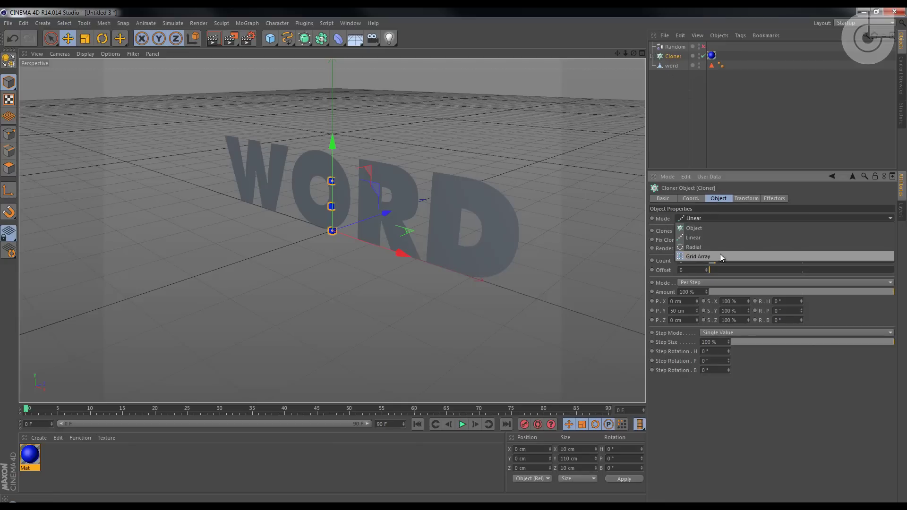
left_click(719, 229)
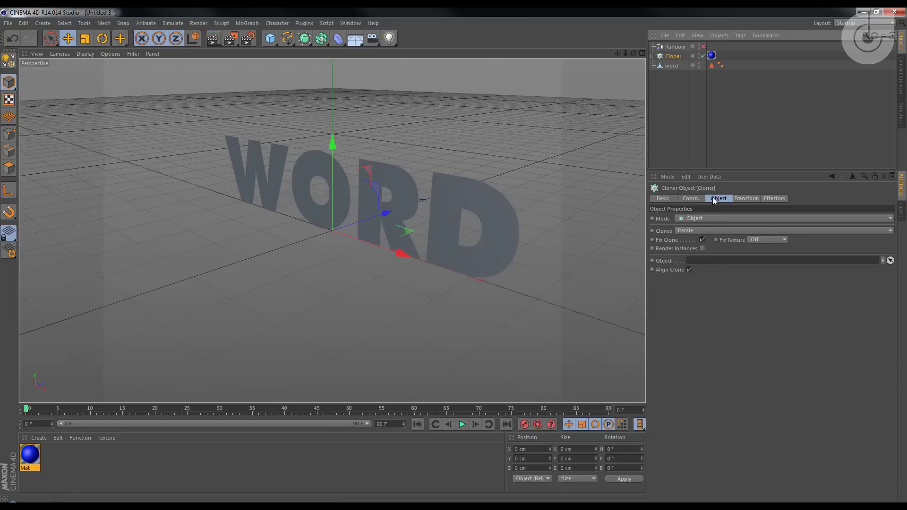
left_click_drag(665, 66, 720, 267)
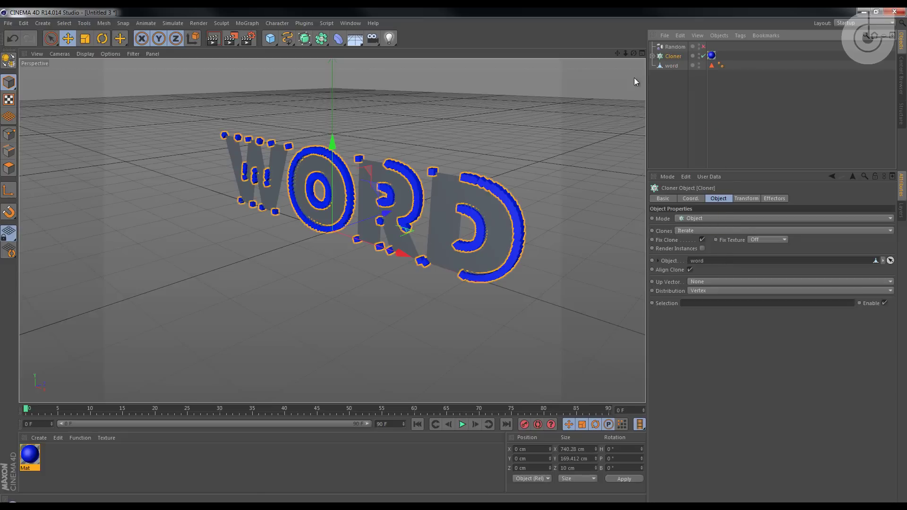
double_click(698, 65, "alt")
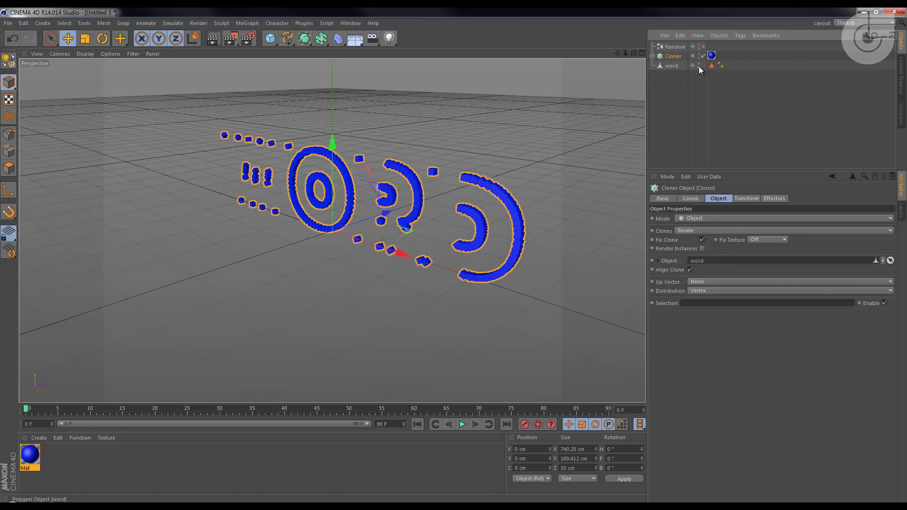
- Try the Volume distribution on the Cloner, and set its distribution to Surface
left_click(676, 68)
left_click(699, 78)
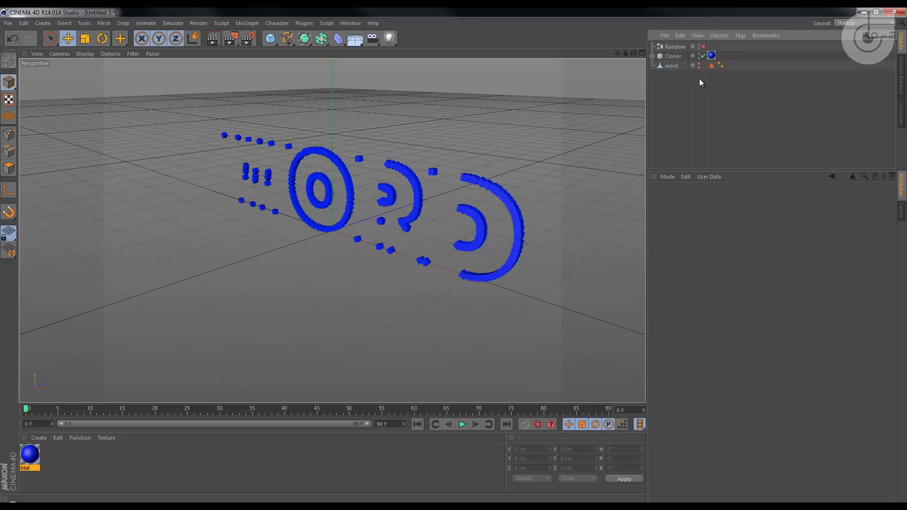
left_click(702, 55)
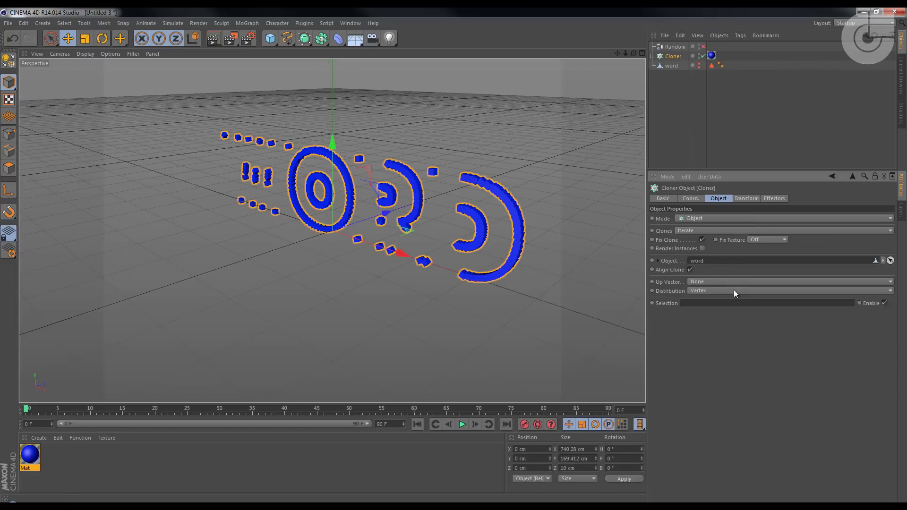
left_click(707, 291)
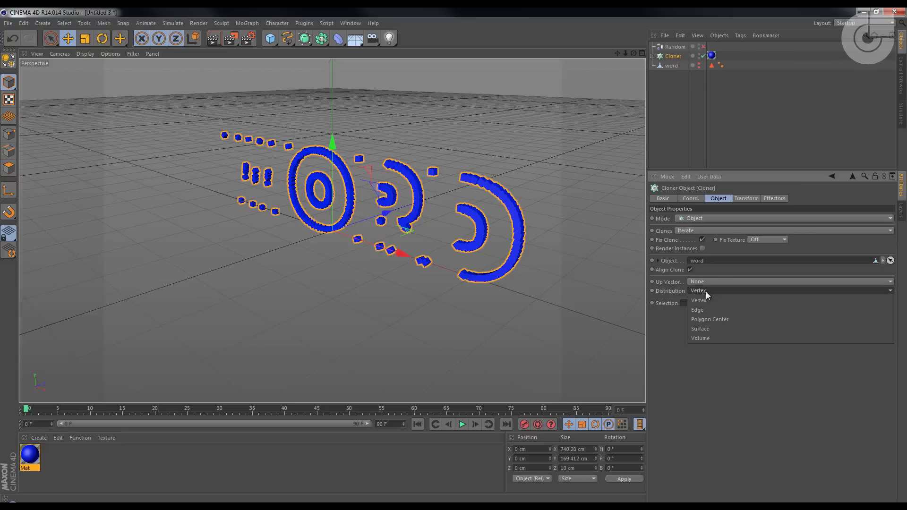
left_click(732, 336)
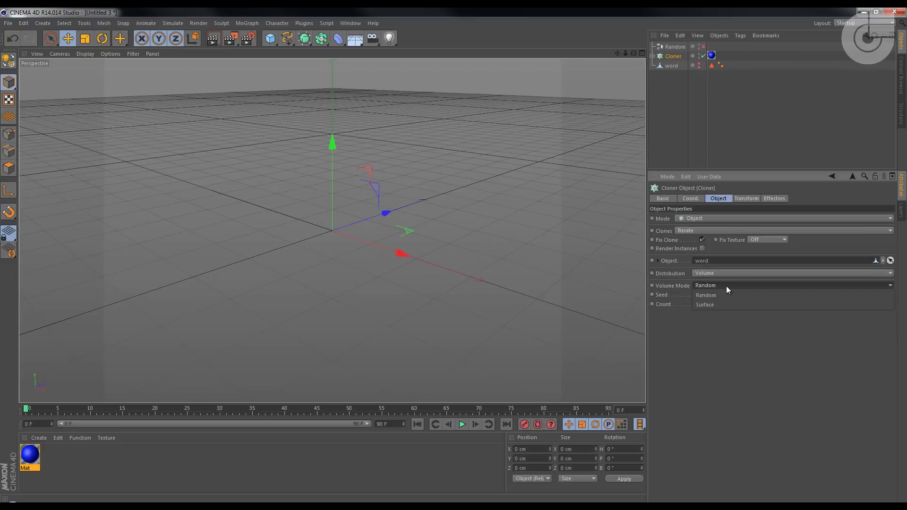
left_click(726, 273)
left_click(734, 310)
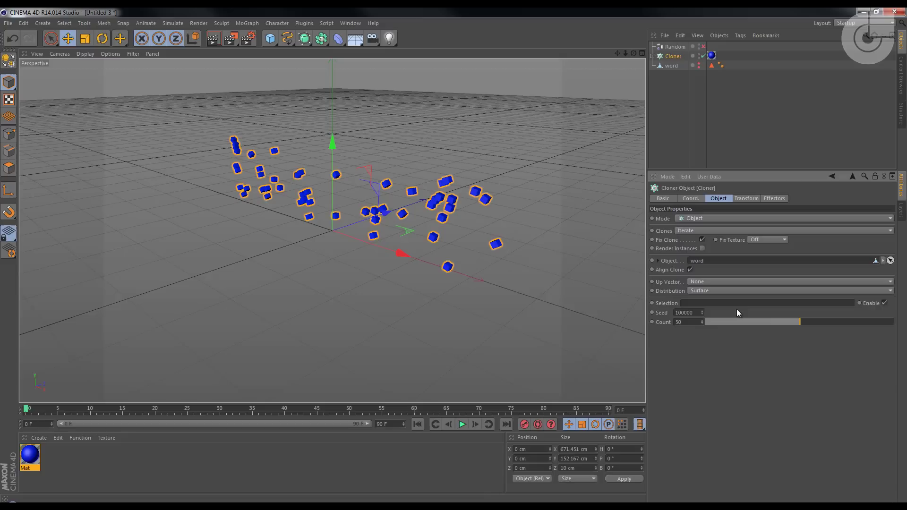
- Set the Cloner's clone count to 1000
double_click(678, 322)
left_click_drag(702, 321, 684, 330)
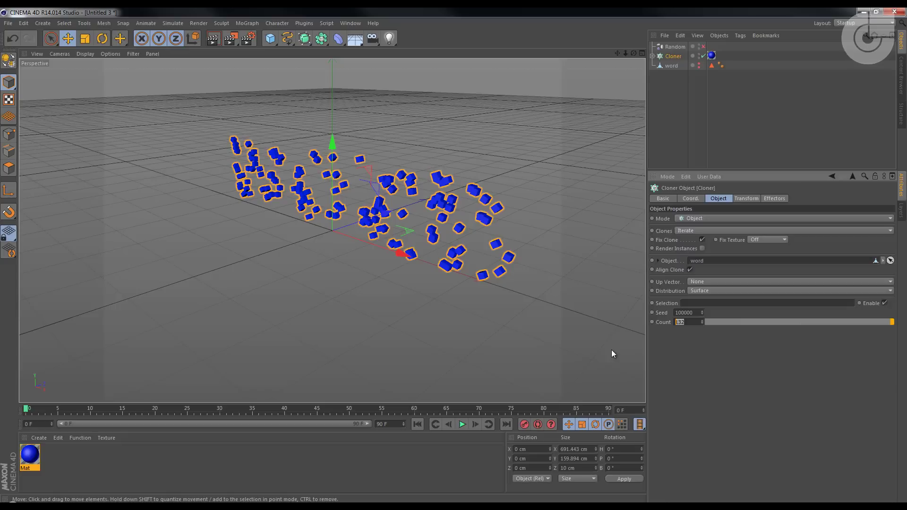
type("1000")
key("Return")
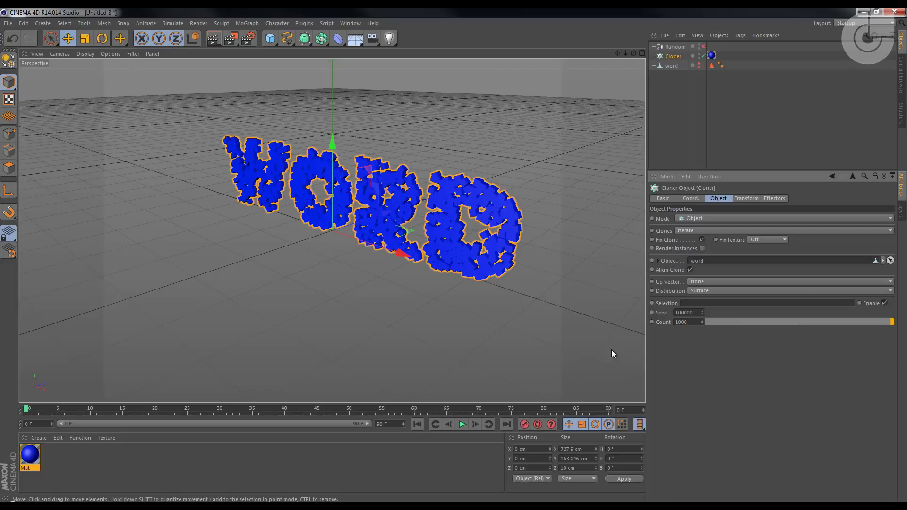
mouse_move(485, 330)
left_mouse_down("alt")
mouse_move(439, 319)
mouse_move(426, 301)
mouse_move(458, 283)
mouse_move(421, 279)
mouse_move(429, 289)
left_mouse_up("alt")
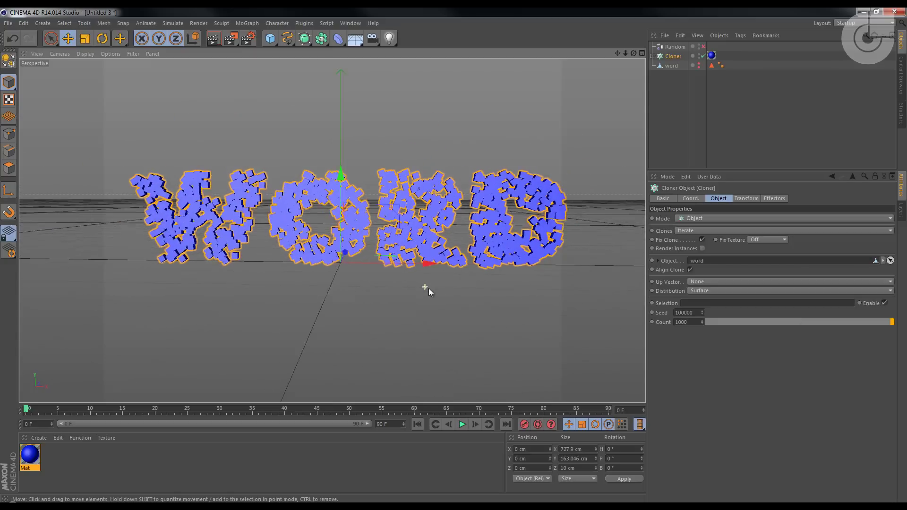
- Raise the Cloner's clone count to 2000 to fill the letter shapes more densely
scroll(429, 288, "down", 1)
double_click(682, 322)
type("2000")
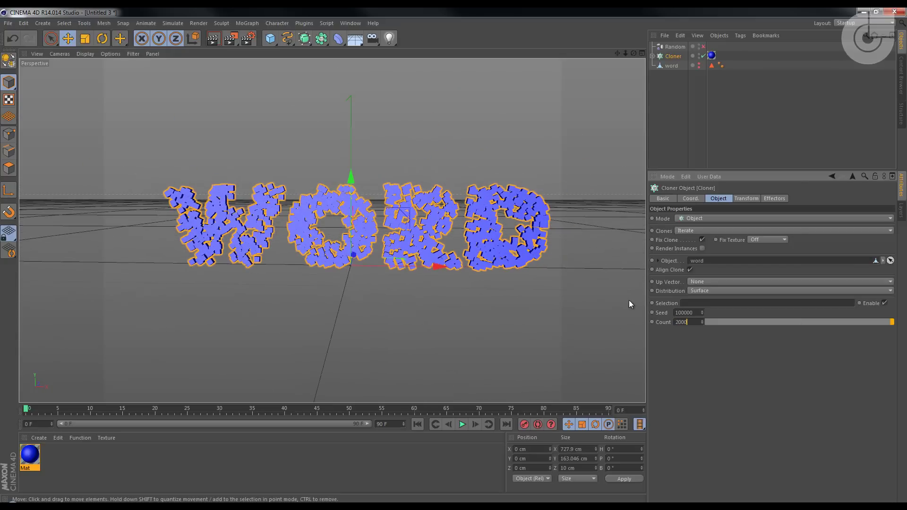
key("Return")
left_click_drag(480, 301, 552, 257, "alt")
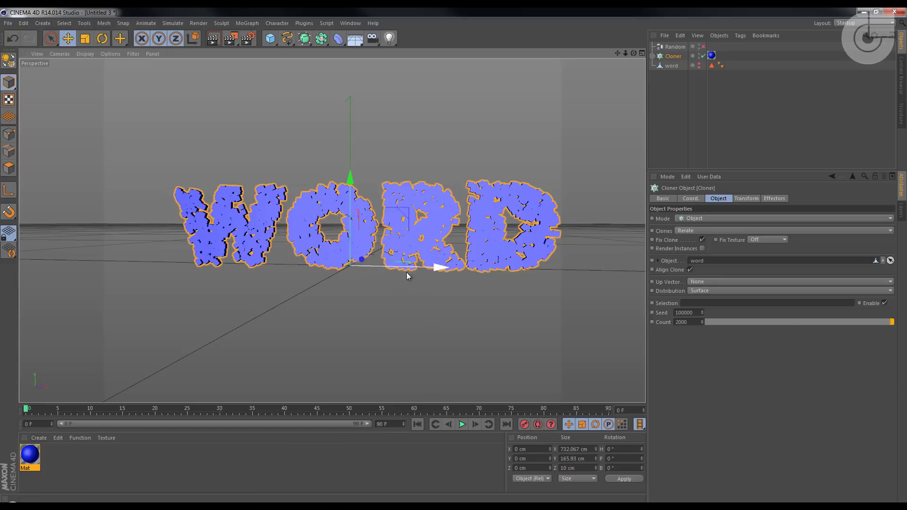
- Lower the Cloner's seed to 99996 for a different distribution of cubes over the letters
left_click(701, 315)
left_click(701, 314)
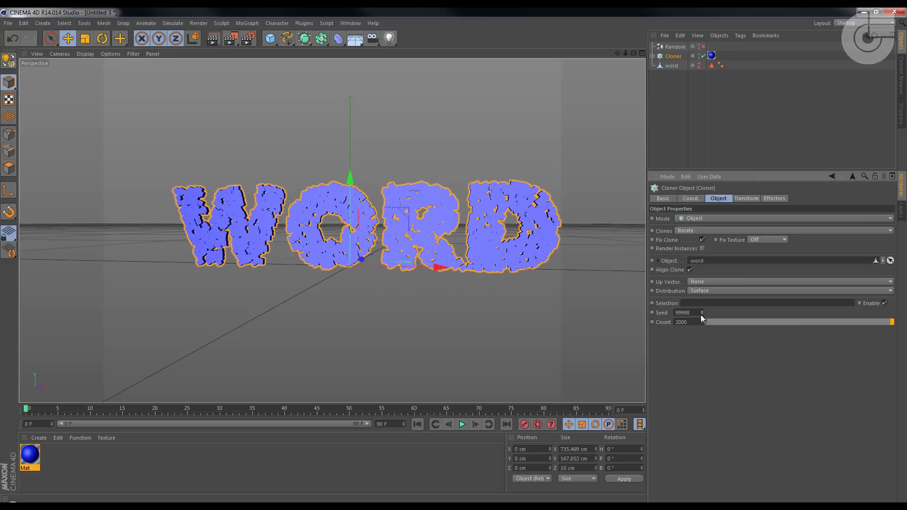
left_click(701, 315)
left_click(701, 314)
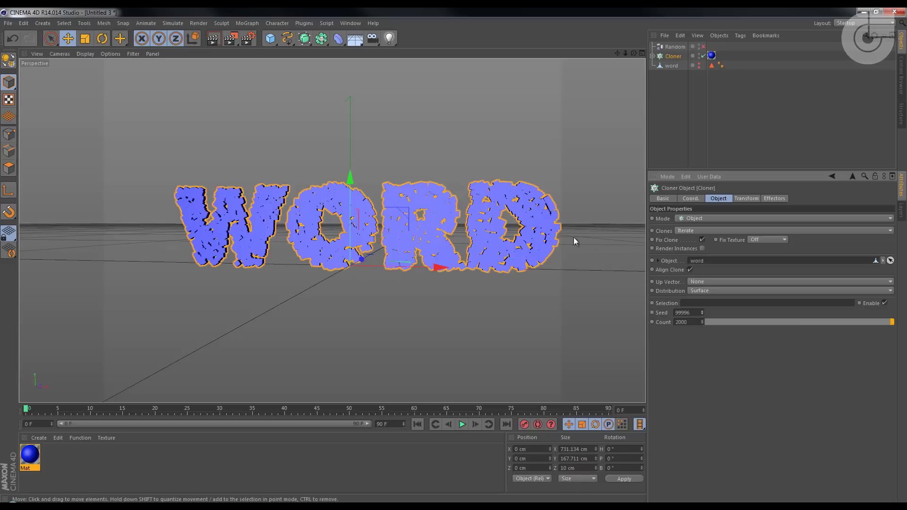
left_click_drag(350, 246, 453, 239, "alt")
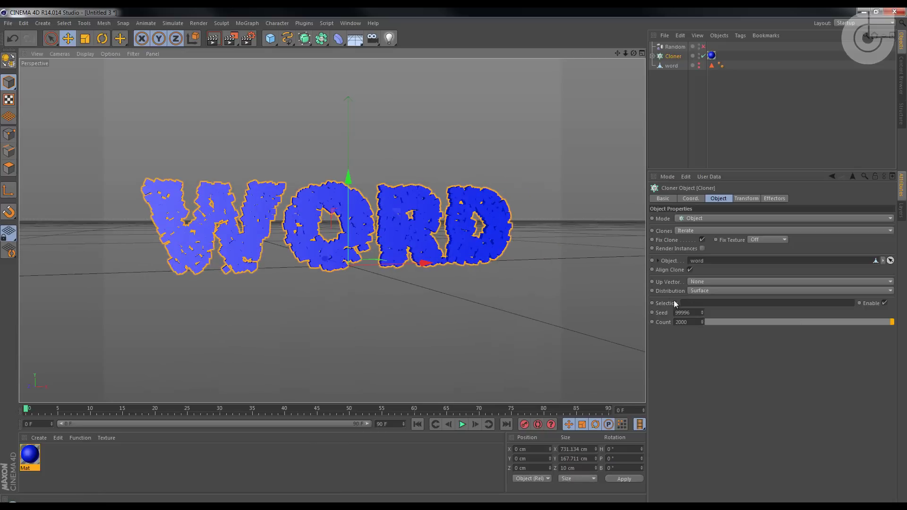
- Enable the Random effector, and remove and re-add it in the Cloner's effectors list
left_click(702, 47)
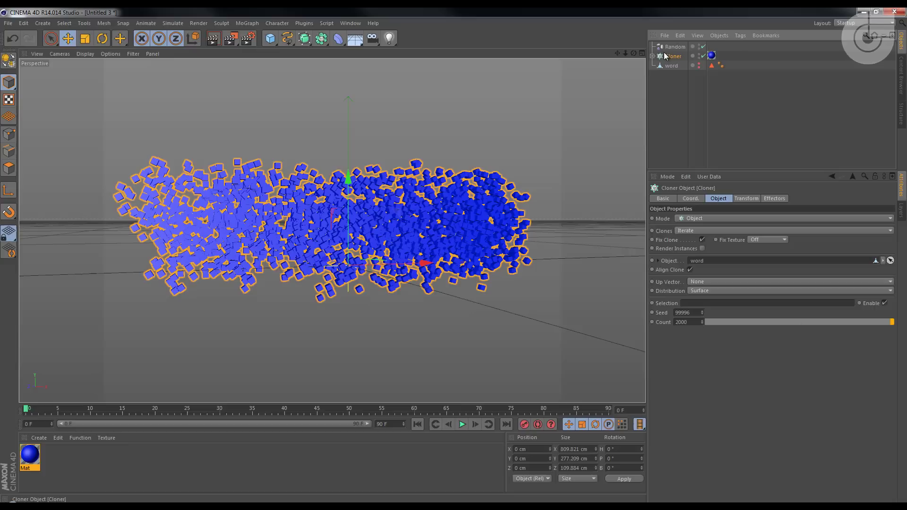
left_click(776, 198)
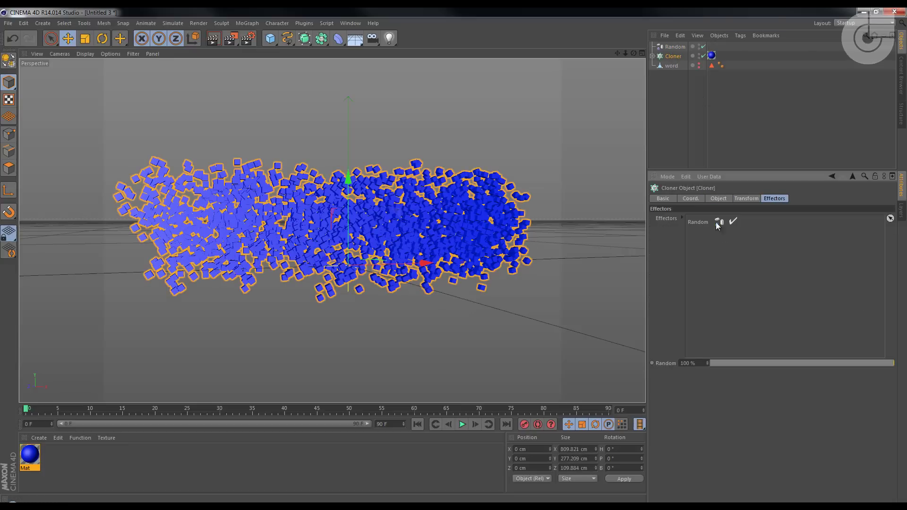
key("Delete")
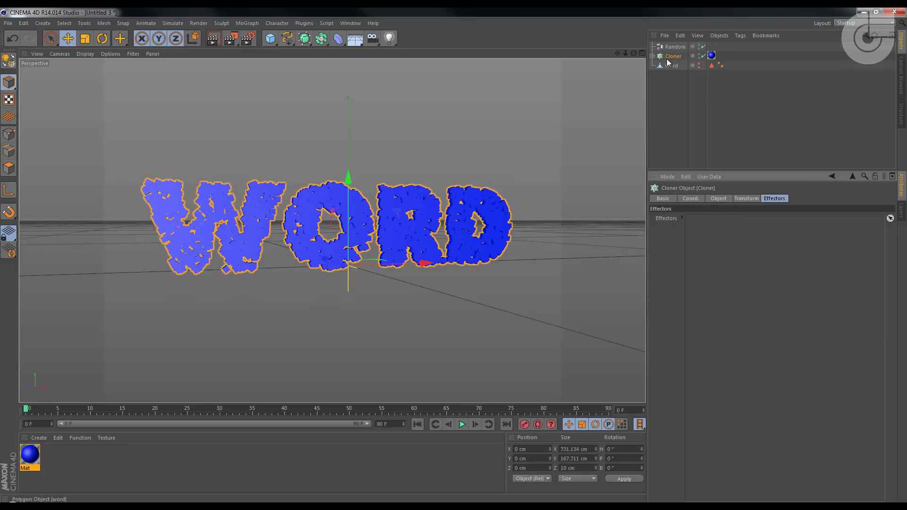
left_click_drag(673, 48, 733, 258)
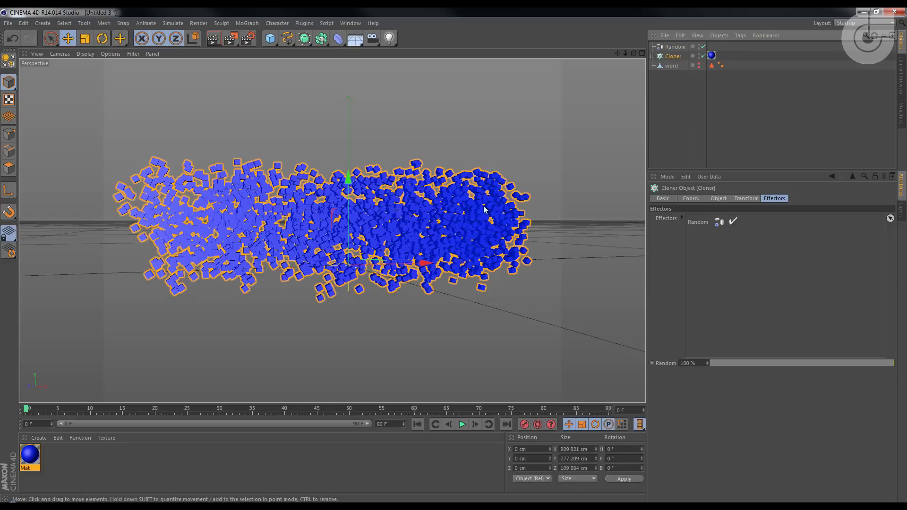
- Set the Random effector's X, Y and Z position offsets to 0 cm
left_click_drag(488, 137, 695, 29, "alt")
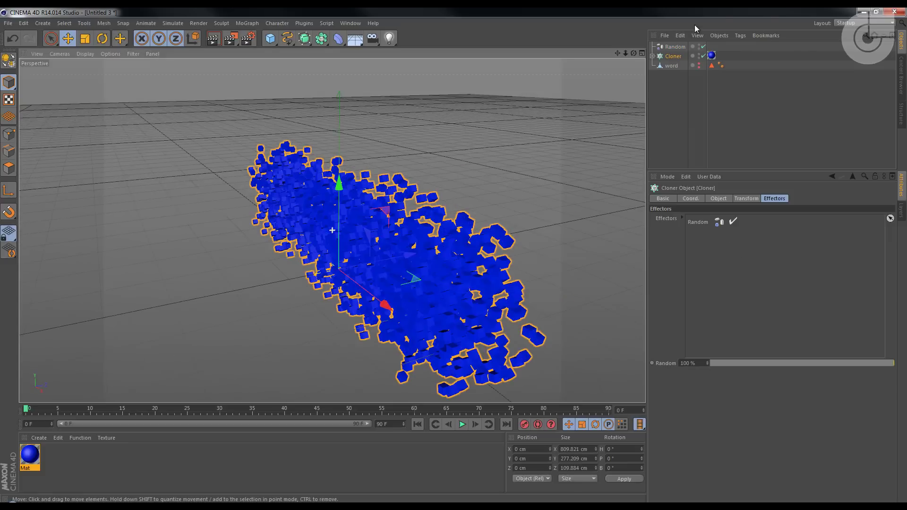
left_click(675, 45)
left_click(742, 198)
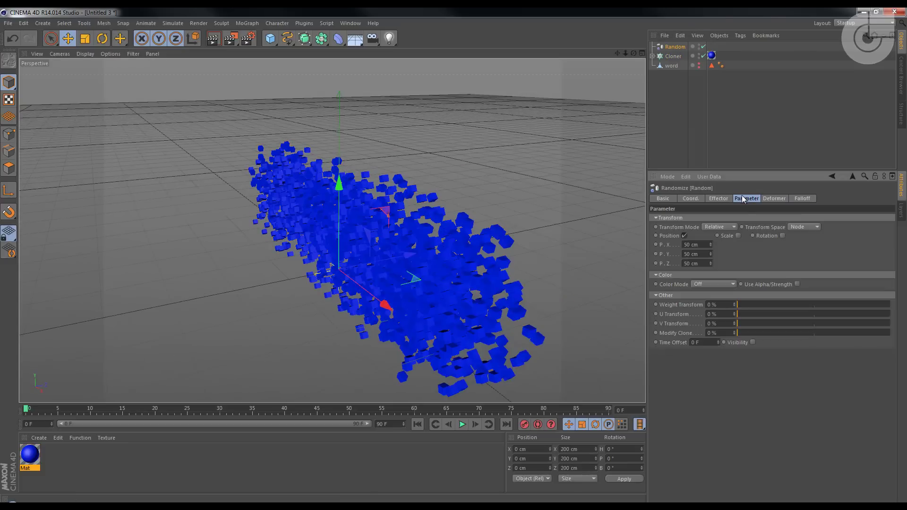
double_click(691, 245)
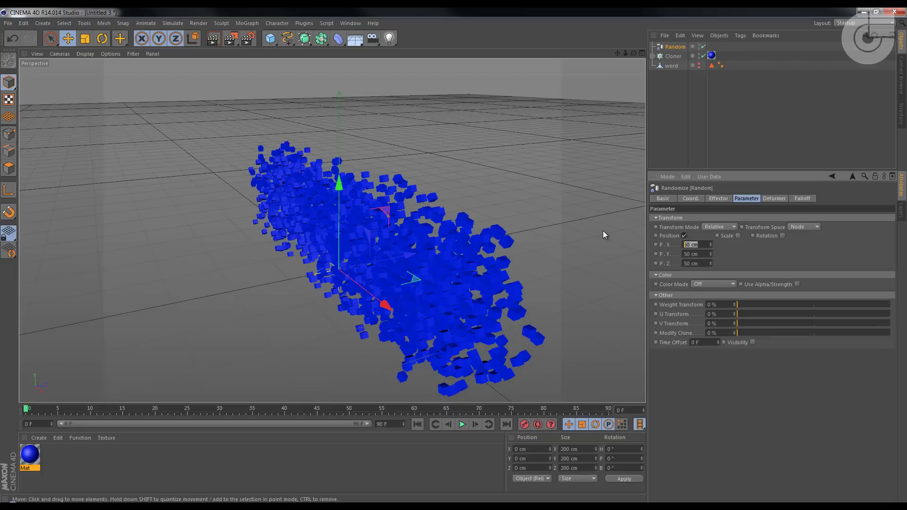
type("0")
key("Tab")
type("0")
key("Tab")
type("0")
key("Return")
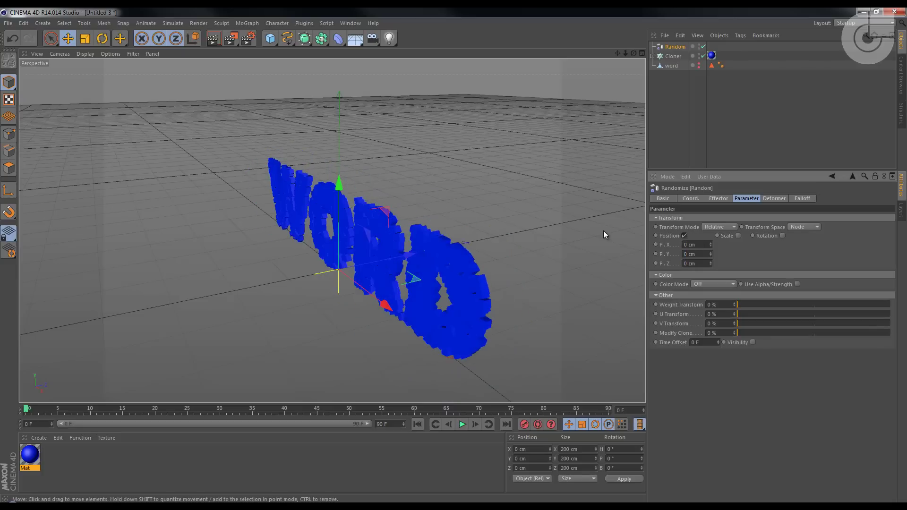
- Set the Random effector's Z position offset to 500 cm to scatter the cubes in depth
left_click(708, 262)
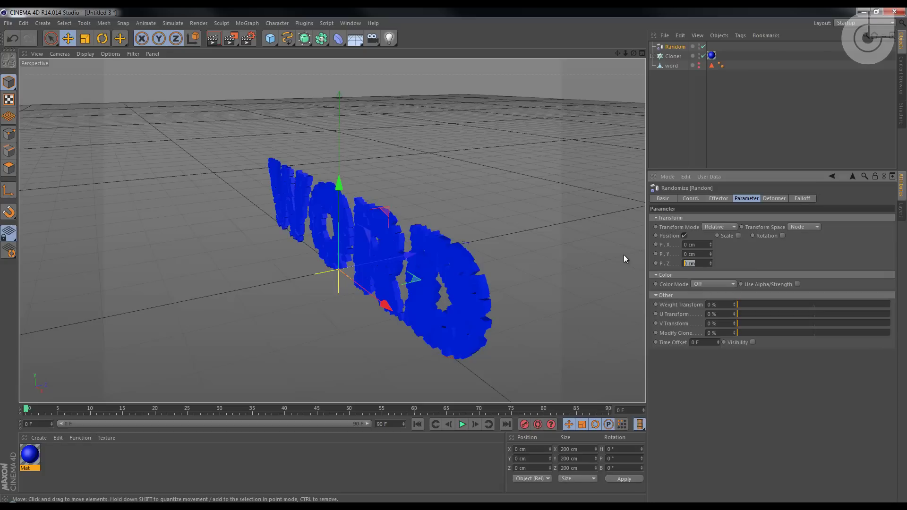
type("500")
key("Return")
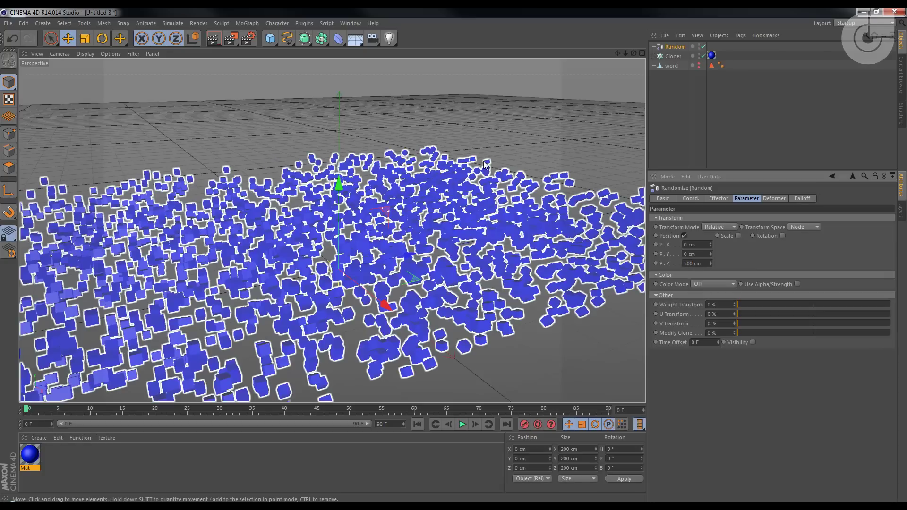
scroll(491, 161, "down", 5)
mouse_move(484, 159)
left_mouse_down("alt")
mouse_move(477, 177)
mouse_move(563, 144)
mouse_move(560, 155)
left_mouse_up("alt")
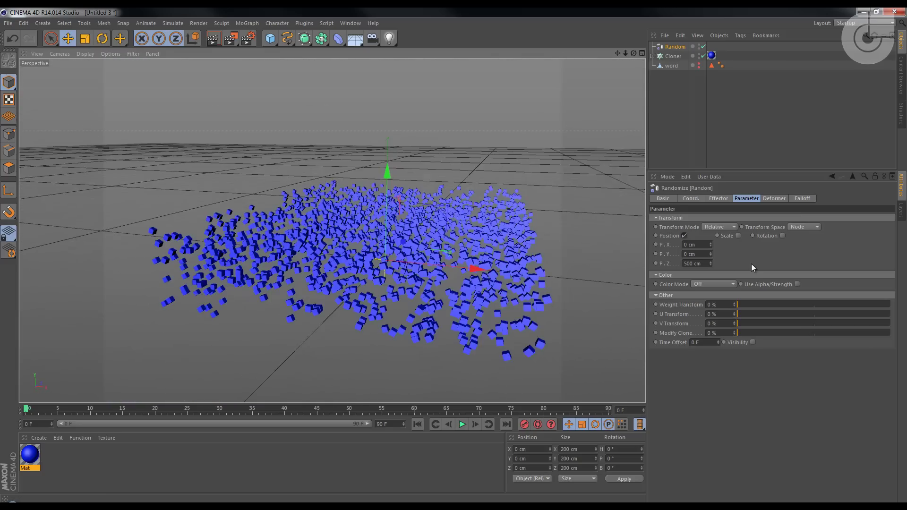
- Set the Random effector's X and Y position offsets to 20 cm each
double_click(708, 245)
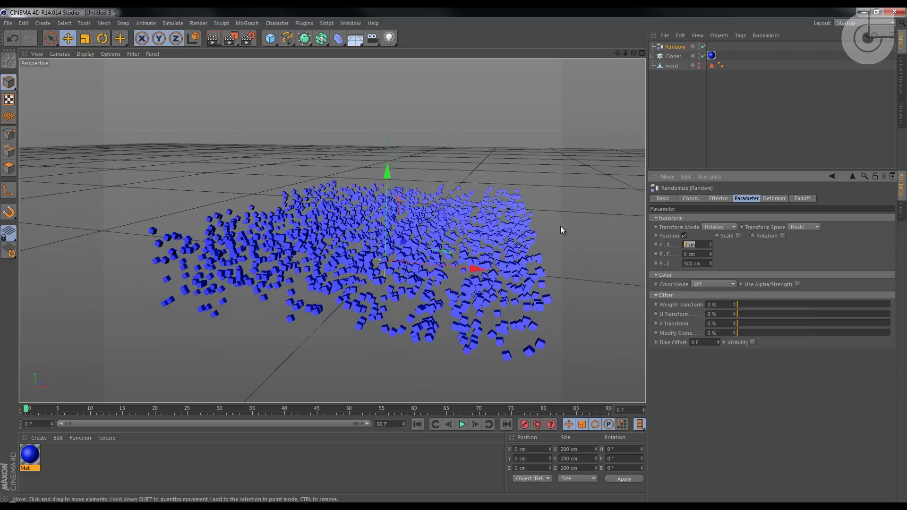
type("20")
key("Tab")
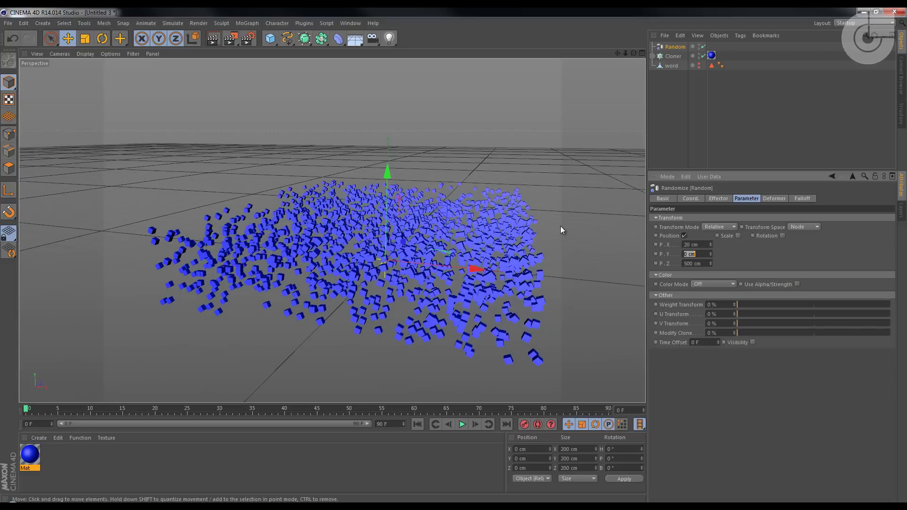
type("20")
key("Tab")
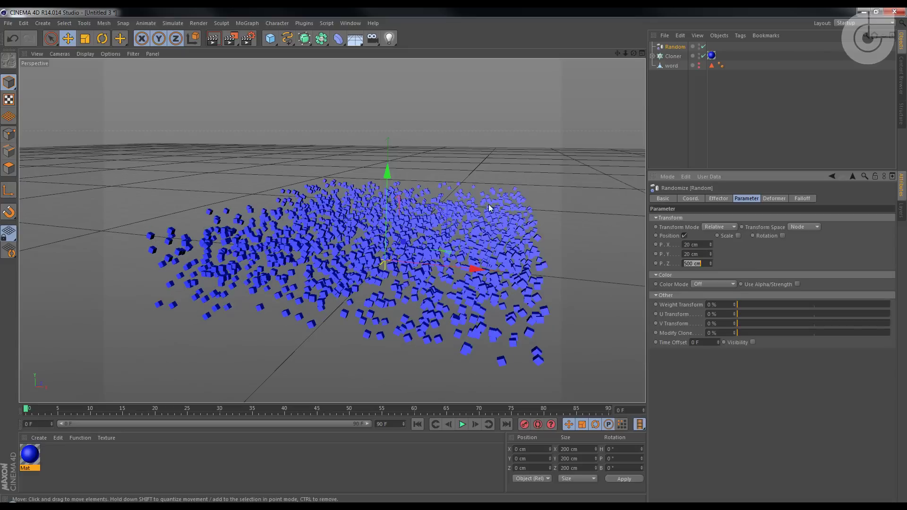
left_click_drag(490, 208, 473, 156, "alt")
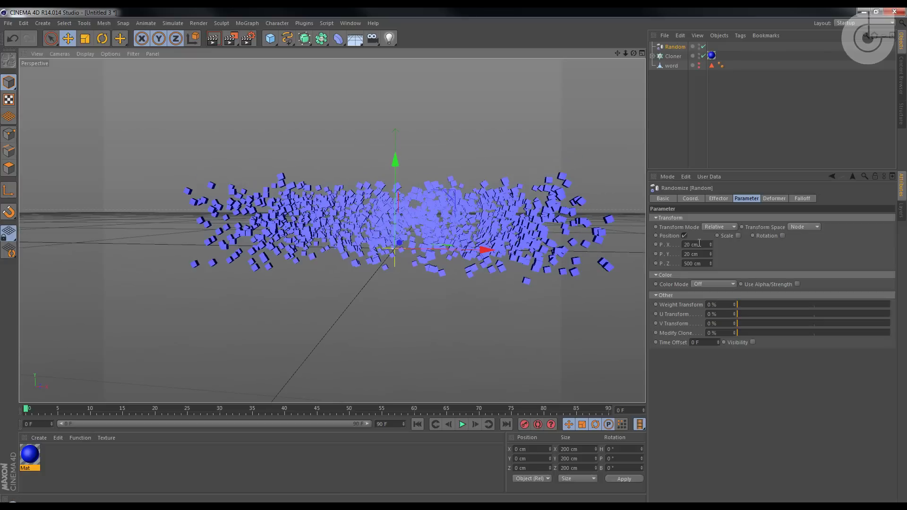
- Increase the Random effector's Y position offset to 50 cm
double_click(703, 254)
type("50")
key("Tab")
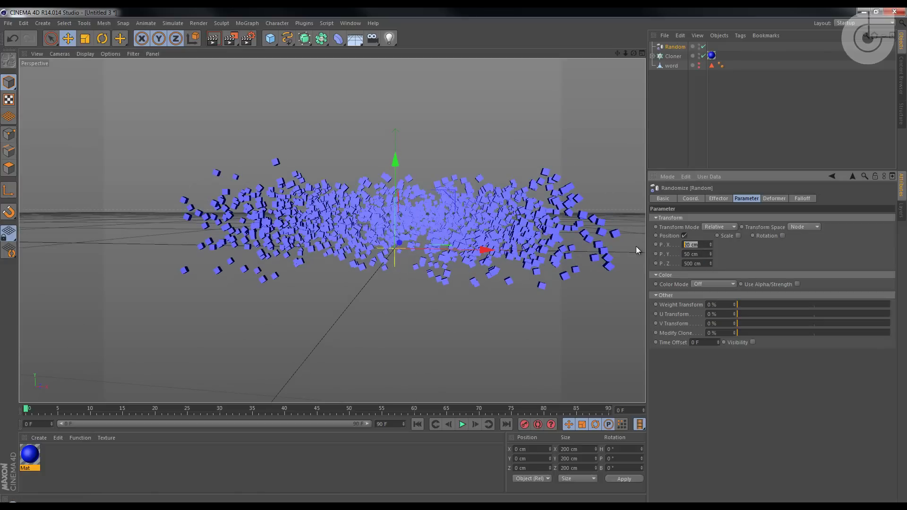
left_click(723, 253)
- Enable scale randomization on the Random effector with Uniform Scale on and a scale of 0.5
left_click(737, 236)
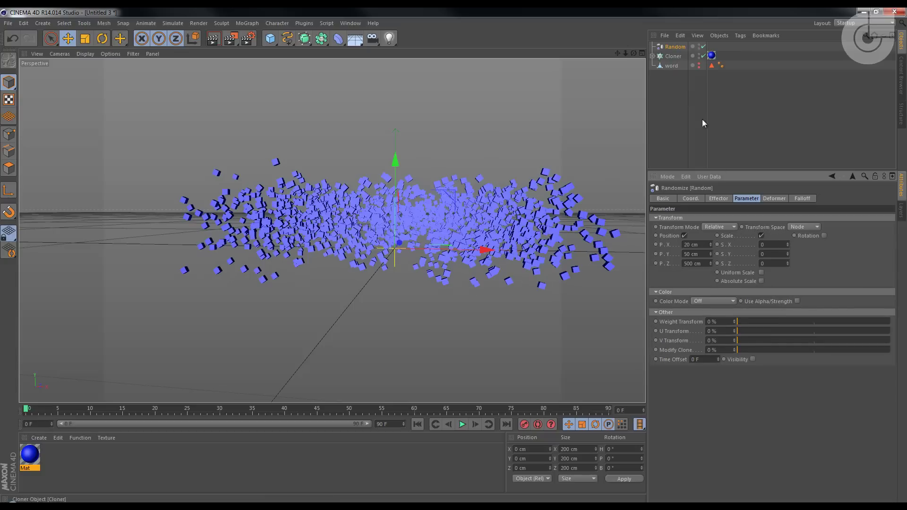
left_click(760, 272)
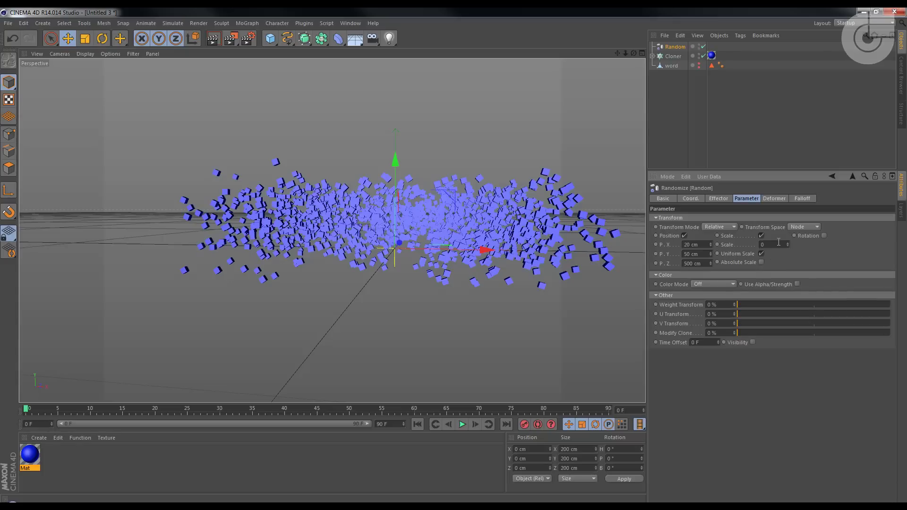
type("0.5")
key("Return")
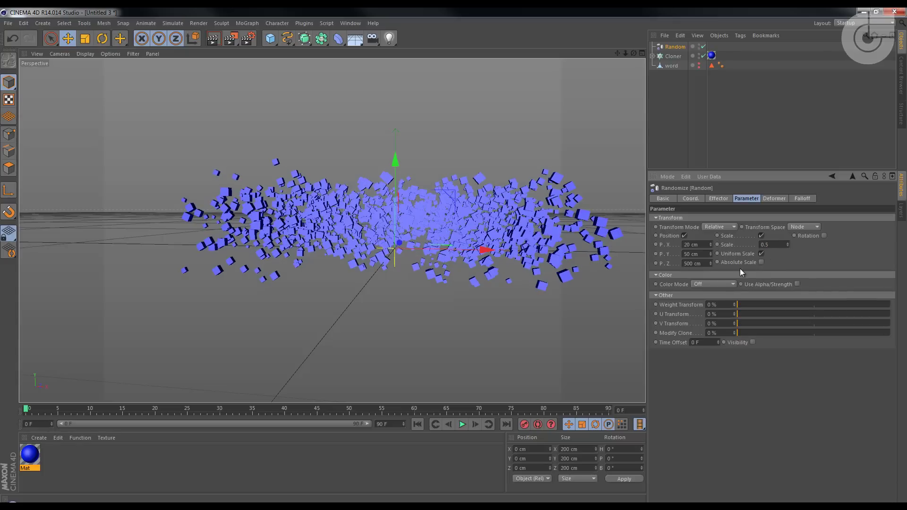
left_click_drag(416, 159, 439, 182, "alt")
scroll(439, 181, "up", 5)
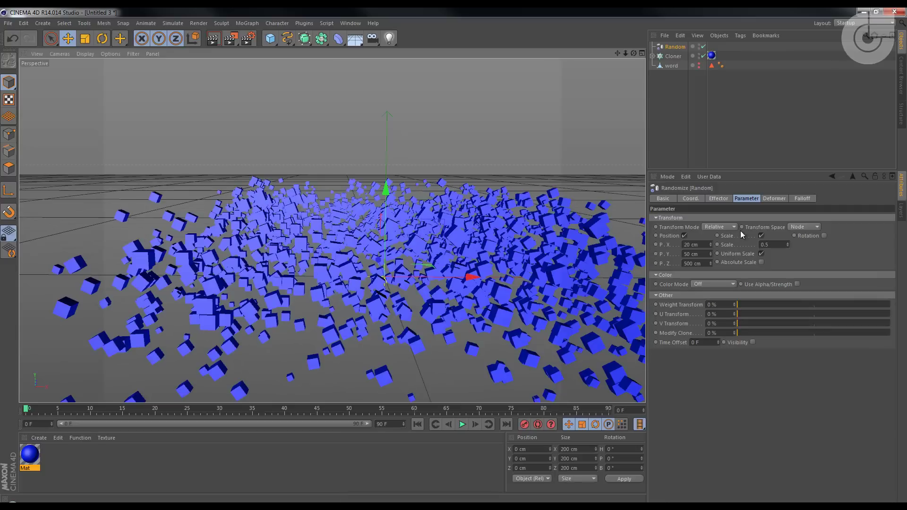
- Enable rotation randomization on the Random effector, with heading 33°, pitch 18° and bank 5°
left_click(823, 236)
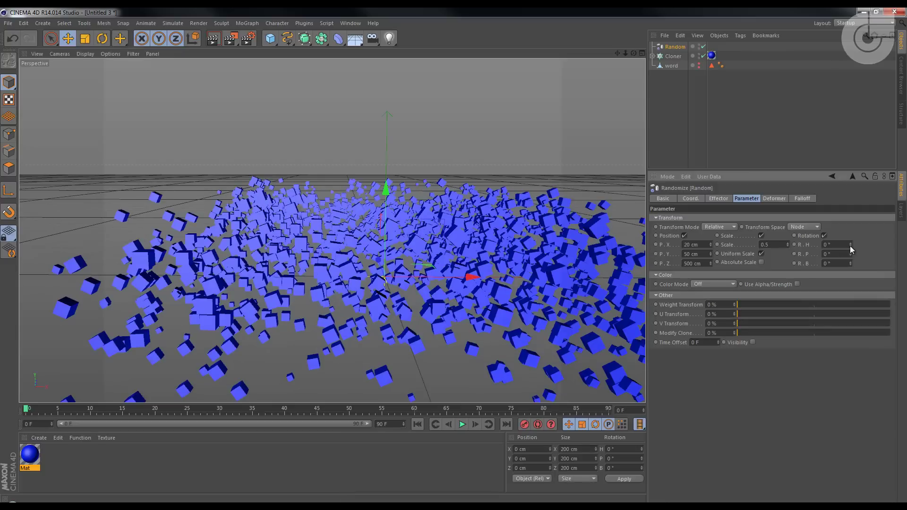
left_click_drag(850, 244, 841, 300)
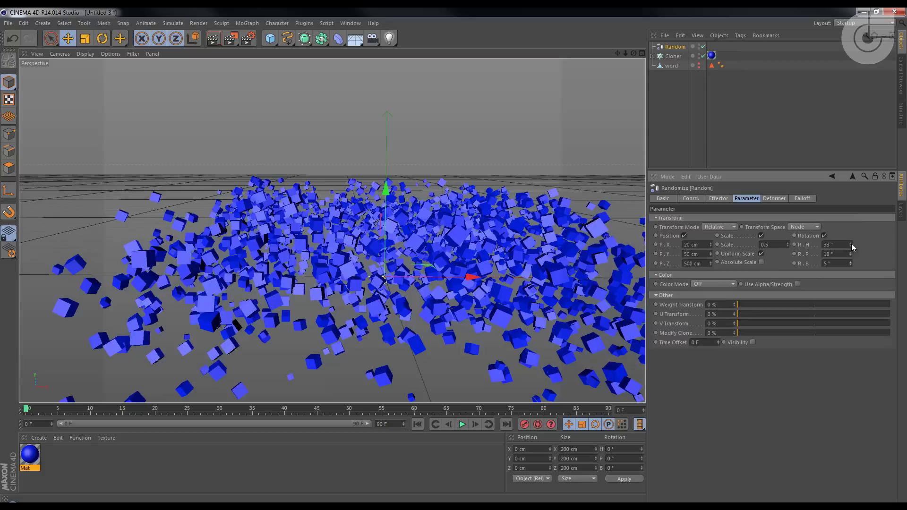
- Increase the Random effector's rotation to 45° pitch and 54° bank, and inspect the scattered clones from several angles
mouse_move(850, 244)
left_mouse_down()
mouse_move(849, 263)
mouse_move(850, 240)
left_mouse_up()
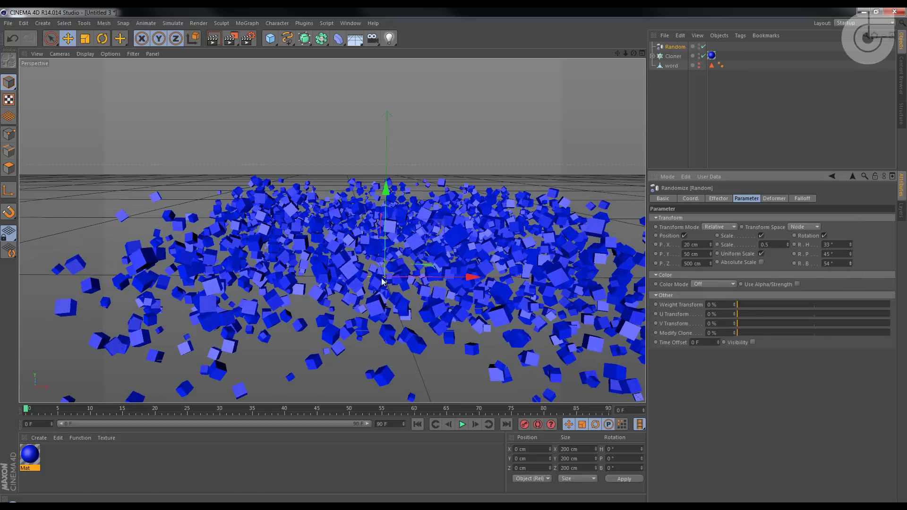
scroll(424, 203, "down", 5)
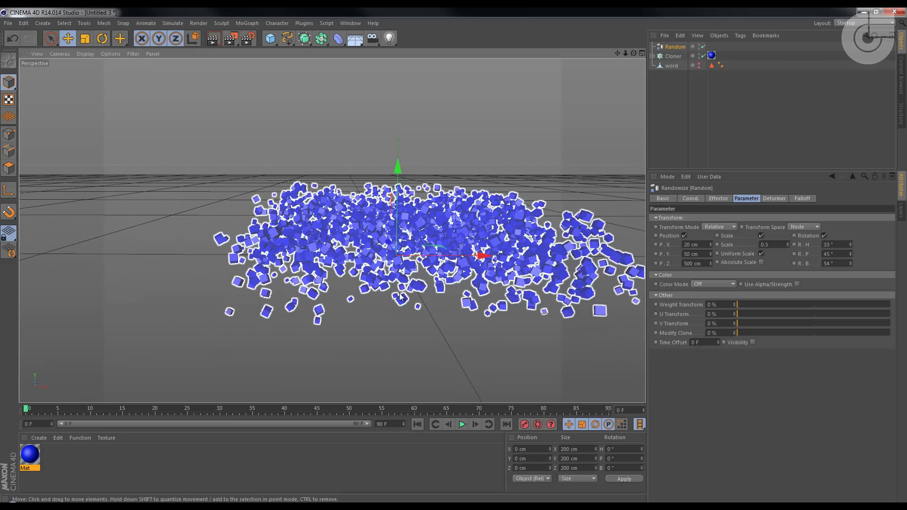
mouse_move(399, 296)
left_mouse_down("alt")
mouse_move(438, 324)
mouse_move(458, 325)
mouse_move(398, 330)
mouse_move(477, 264)
mouse_move(467, 274)
mouse_move(501, 279)
mouse_move(488, 281)
left_mouse_up("alt")
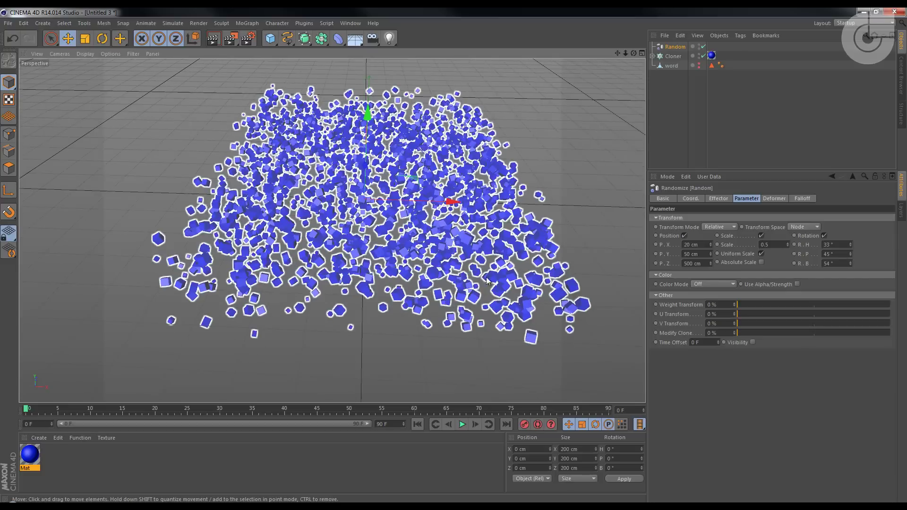
mouse_move(593, 74)
left_mouse_down("alt")
mouse_move(456, 181)
mouse_move(519, 136)
mouse_move(484, 209)
mouse_move(511, 144)
mouse_move(465, 214)
mouse_move(486, 208)
mouse_move(457, 172)
left_mouse_up("alt")
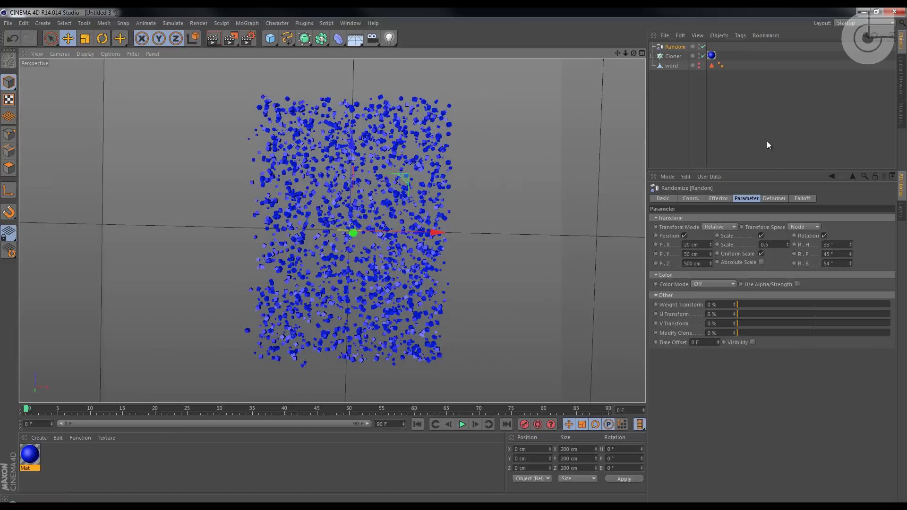
- Set the Random effector's falloff shape to Sphere
left_click(795, 196)
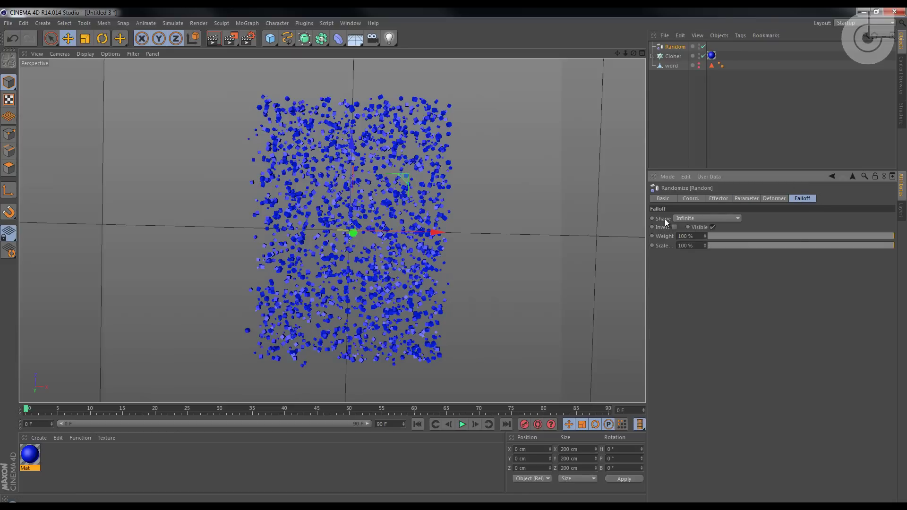
left_click(727, 218)
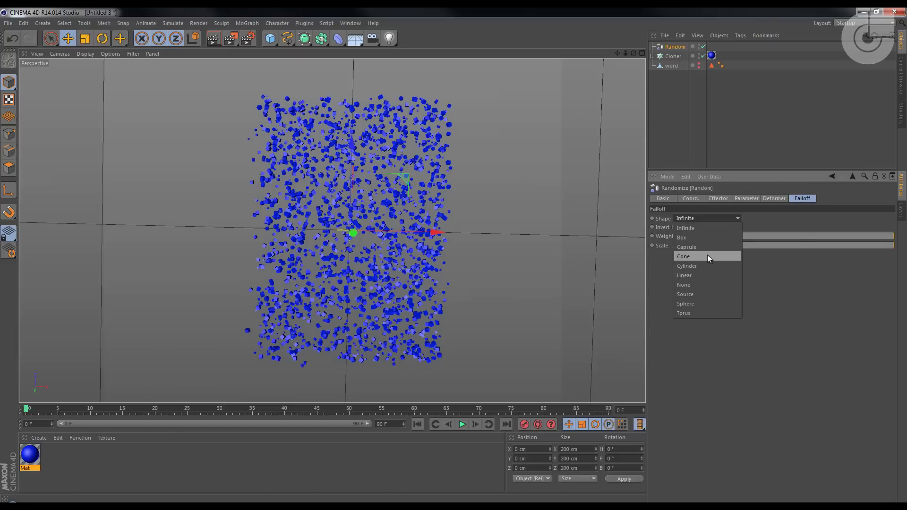
left_click(705, 303)
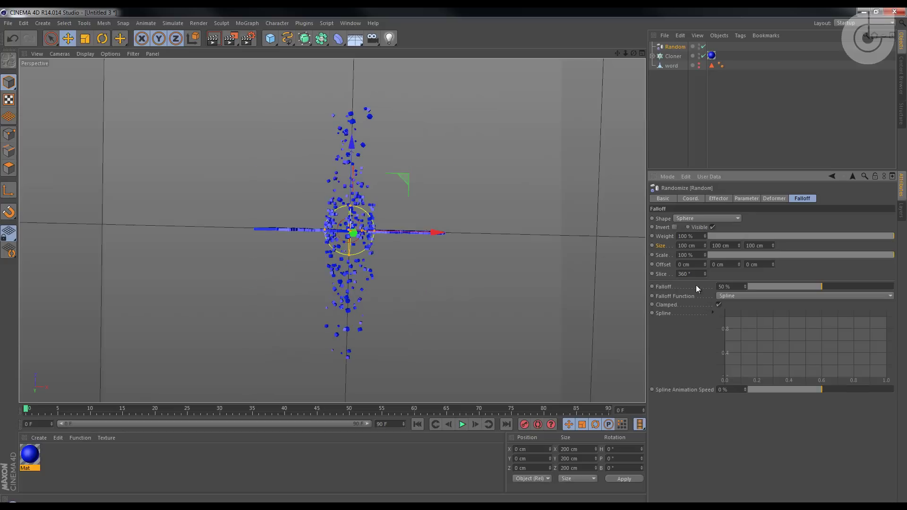
- Move the Random effector's falloff sphere clear of the word past the D, to about X 514 cm and Y 70 cm
left_click_drag(487, 232, 418, 180, "alt")
left_click_drag(341, 206, 378, 180)
left_click_drag(378, 179, 565, 291, "alt")
scroll(486, 190, "up", 3)
middle_click_drag(527, 167, 499, 137, "alt")
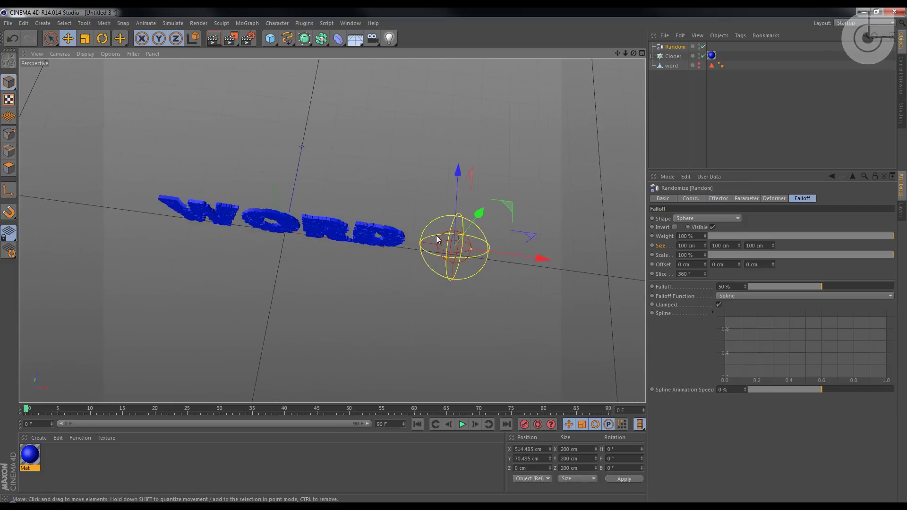
- Move the effector along X into the word to about 110 cm, and back out past the D to about 475 cm
left_click_drag(435, 235, 507, 207, "alt")
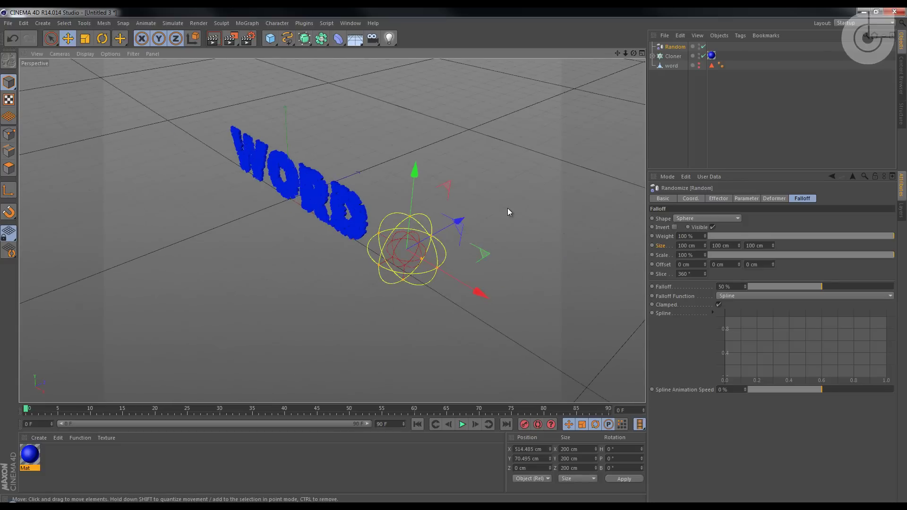
scroll(507, 208, "up", 3)
mouse_move(522, 170)
left_mouse_down("alt")
mouse_move(530, 160)
mouse_move(522, 171)
left_mouse_up("alt")
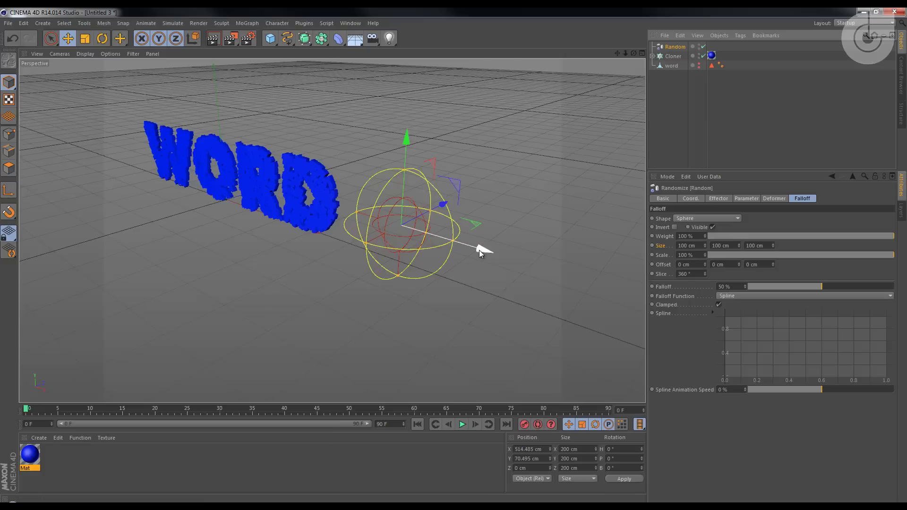
left_click_drag(478, 250, 304, 199)
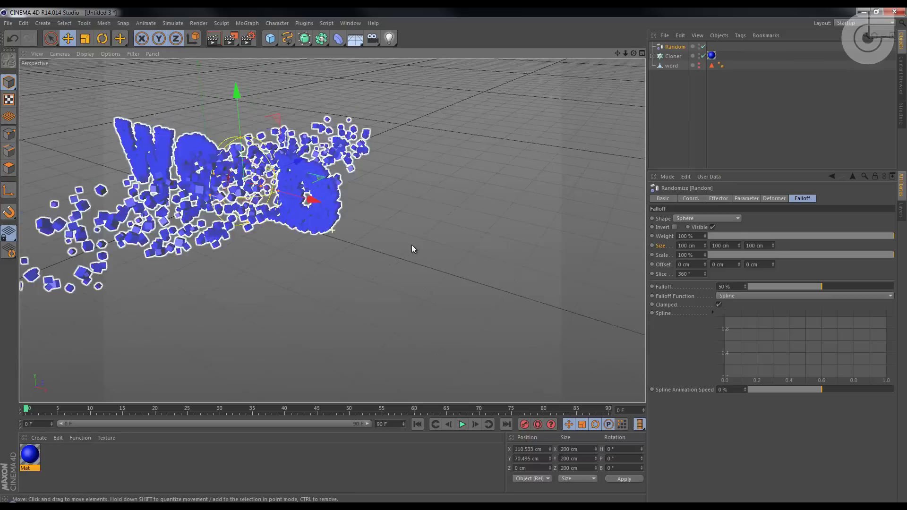
left_click_drag(412, 247, 304, 184, "alt")
middle_click_drag(314, 165, 463, 142, "alt")
right_click_drag(463, 142, 443, 152, "alt")
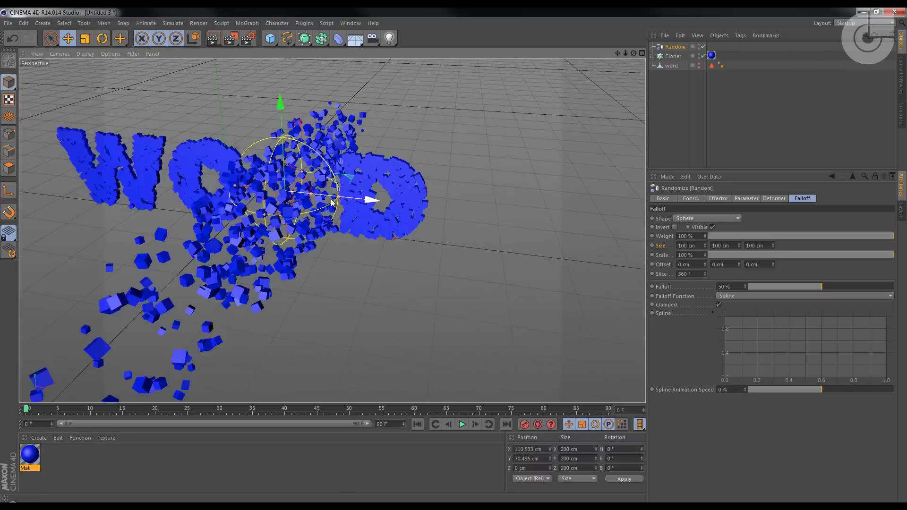
left_click_drag(359, 199, 586, 220)
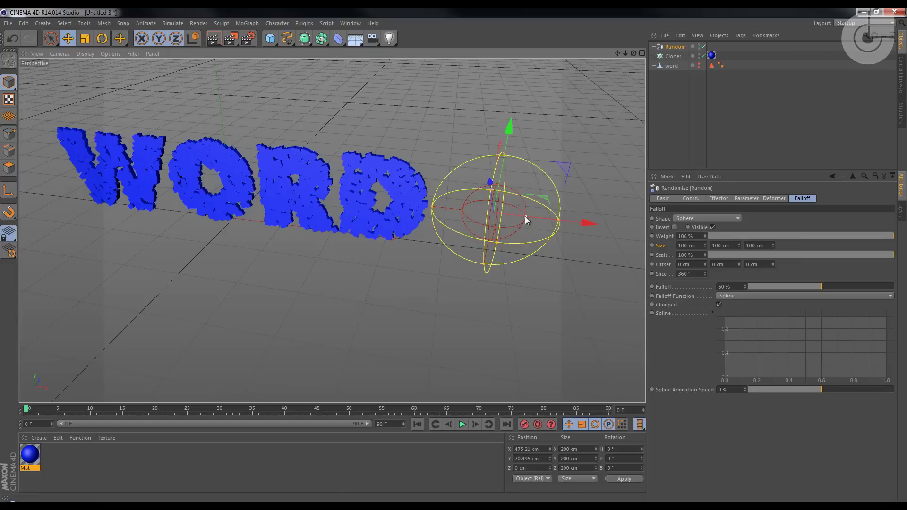
- Move the effector to about X 73 cm and compare 100% and 0% falloff, with the sphere's X size at 107 cm
left_click_drag(525, 216, 492, 220)
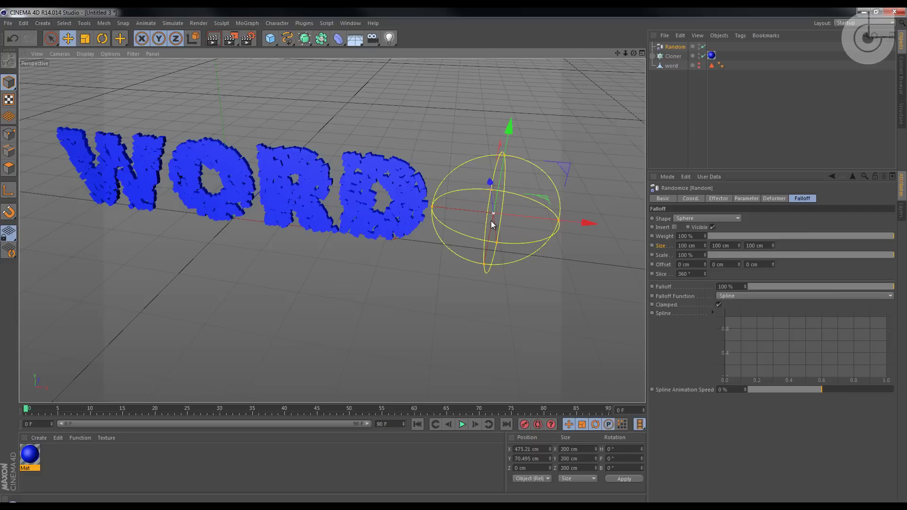
left_click_drag(586, 223, 313, 215)
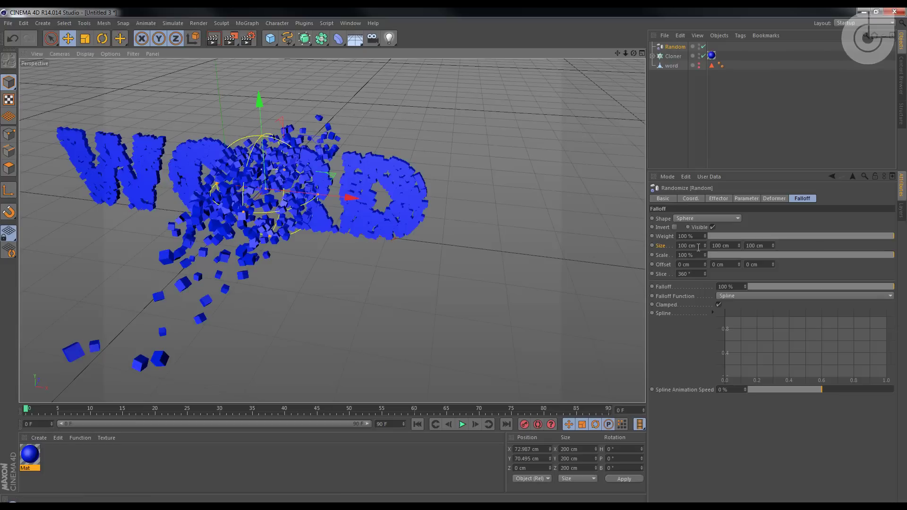
left_click_drag(704, 244, 704, 245)
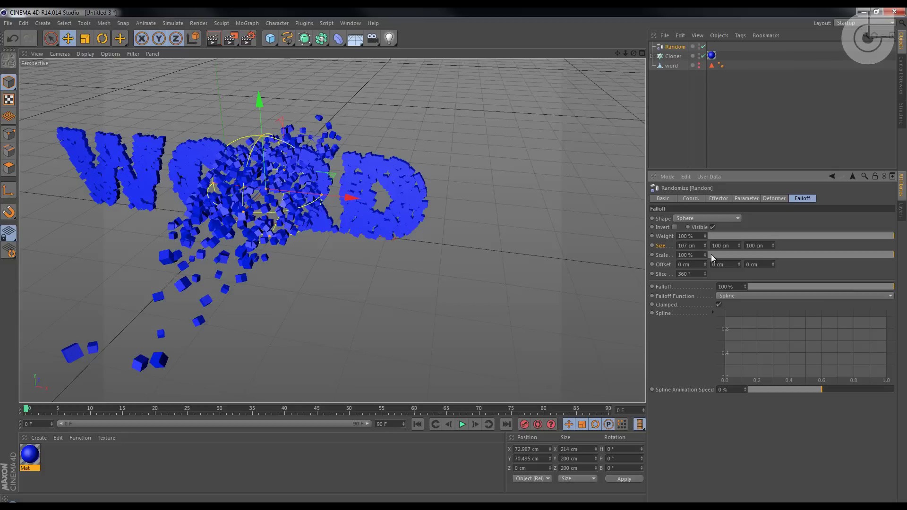
mouse_move(878, 290)
left_mouse_down()
mouse_move(796, 293)
mouse_move(809, 288)
mouse_move(737, 315)
left_mouse_up()
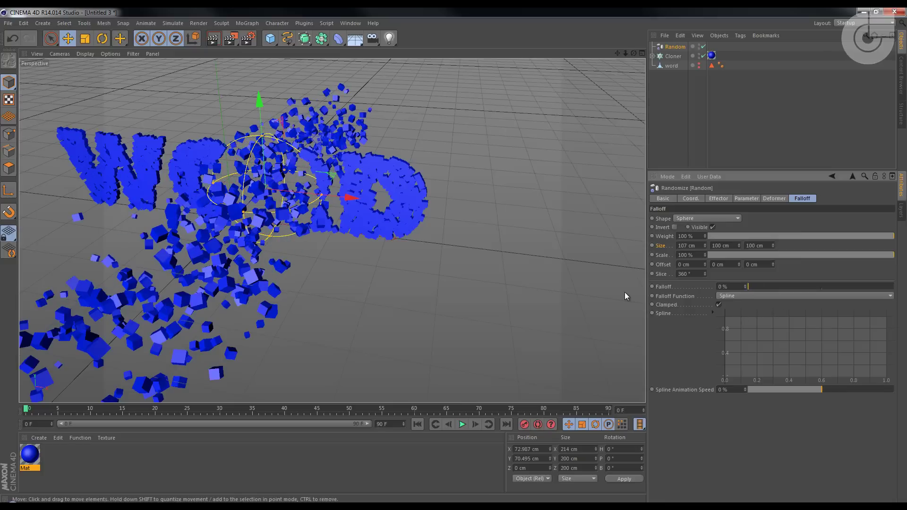
- Set the falloff to 100% and stretch the sphere to about 353 cm in X, with the effector at about X 20 cm
left_click_drag(347, 199, 510, 257)
left_click_drag(751, 286, 892, 287)
left_click_drag(551, 219, 445, 211)
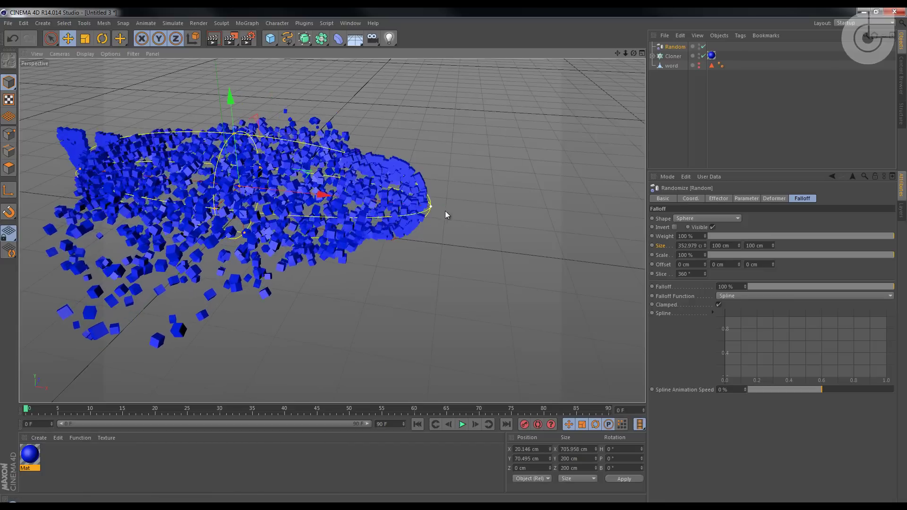
- Stretch the falloff sphere to about 429 cm in X and 134 cm in Y, and shift the effector to about X -11 cm
left_click_drag(703, 244, 703, 234)
left_click_drag(320, 195, 303, 194)
left_click_drag(218, 132, 215, 113)
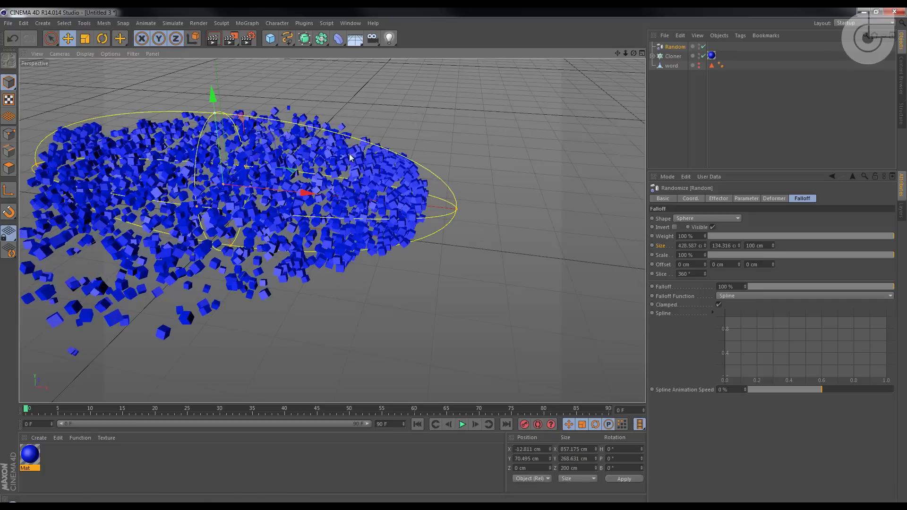
left_click_drag(307, 194, 308, 193)
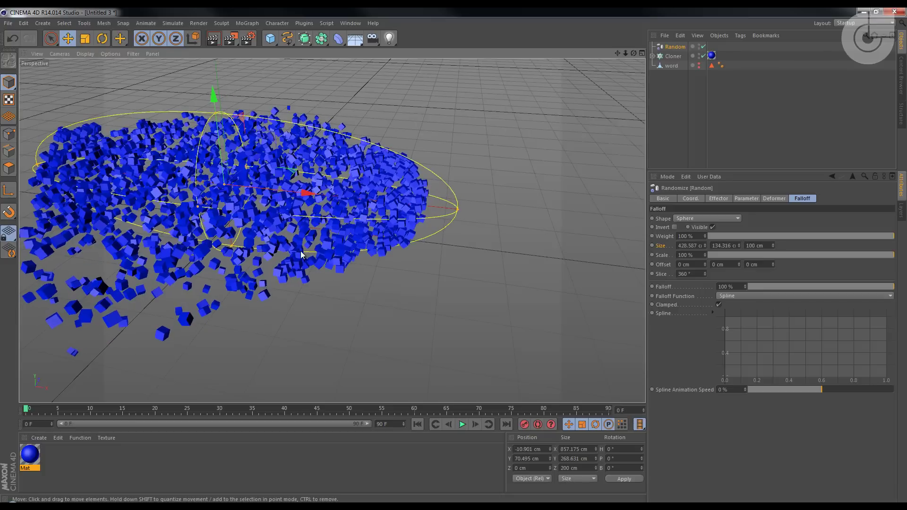
- Enlarge the falloff sphere around the word to sizes of about 445 cm in X, 194 cm in Y and 128 cm in Z
mouse_move(300, 255)
left_mouse_down("alt")
mouse_move(350, 245)
mouse_move(470, 270)
left_mouse_up("alt")
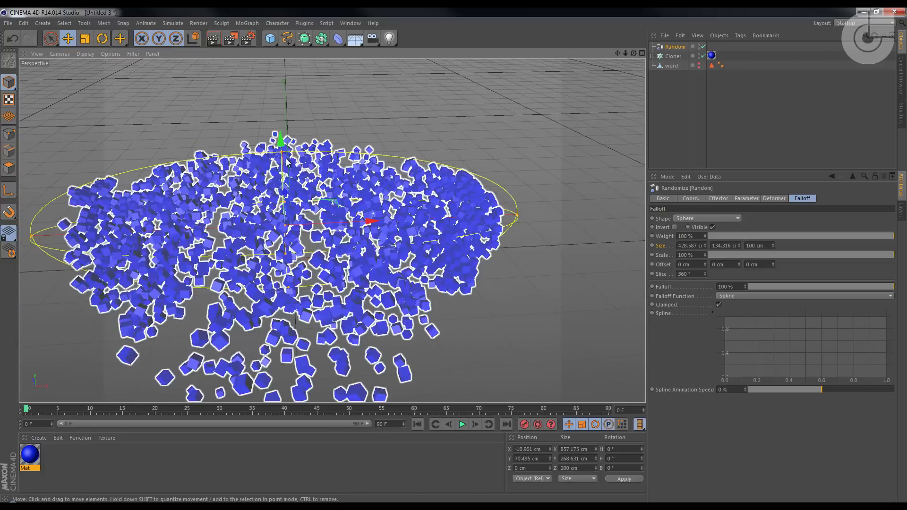
left_click_drag(287, 162, 285, 145)
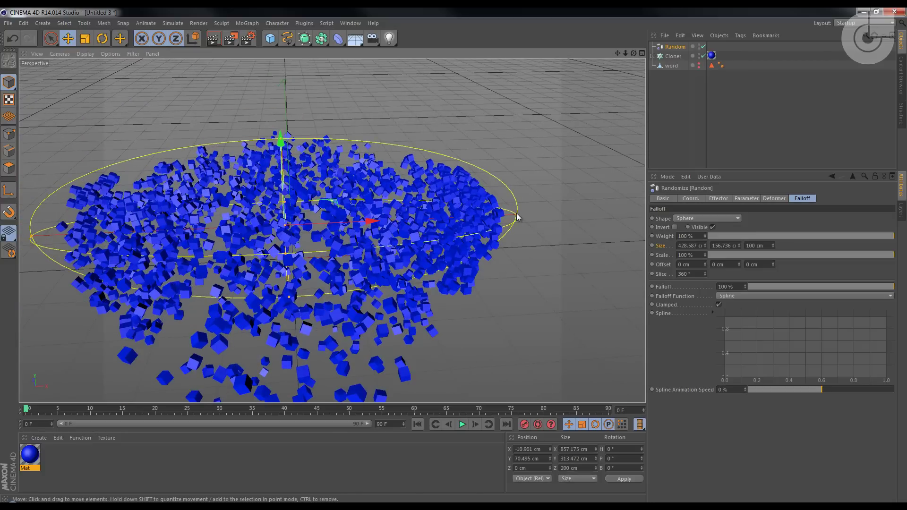
left_click_drag(517, 217, 526, 217)
left_click_drag(285, 138, 280, 115)
left_click_drag(189, 264, 270, 283, "alt")
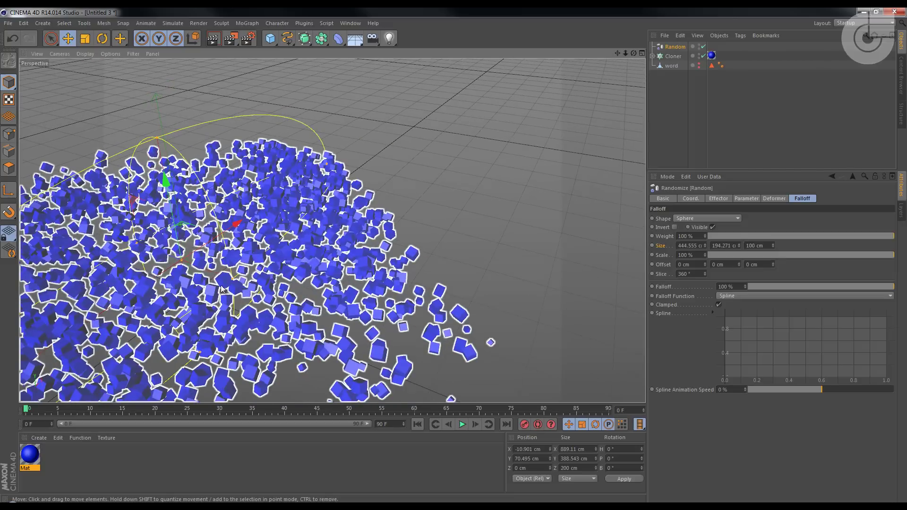
left_click_drag(233, 278, 249, 285)
- Toggle the Random effector off and on again to compare the intact word with the scattered clones
scroll(322, 266, "down", 2)
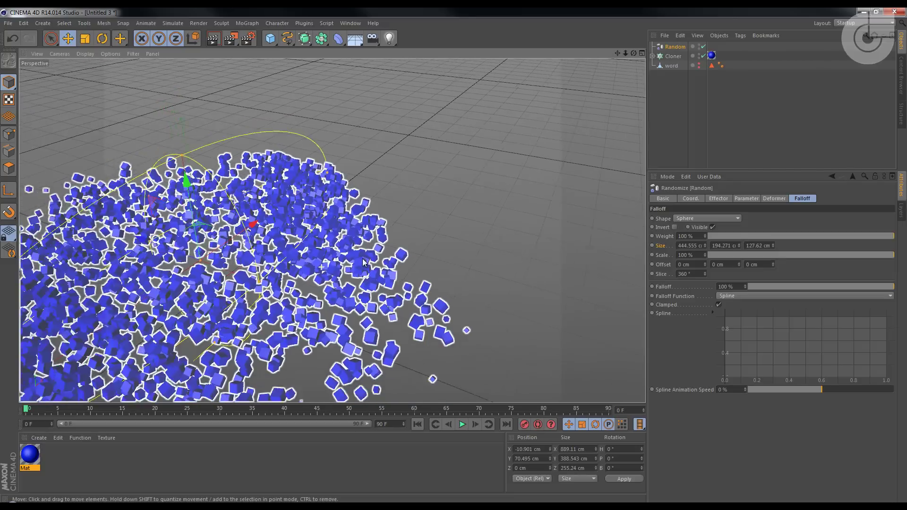
scroll(363, 262, "down", 7)
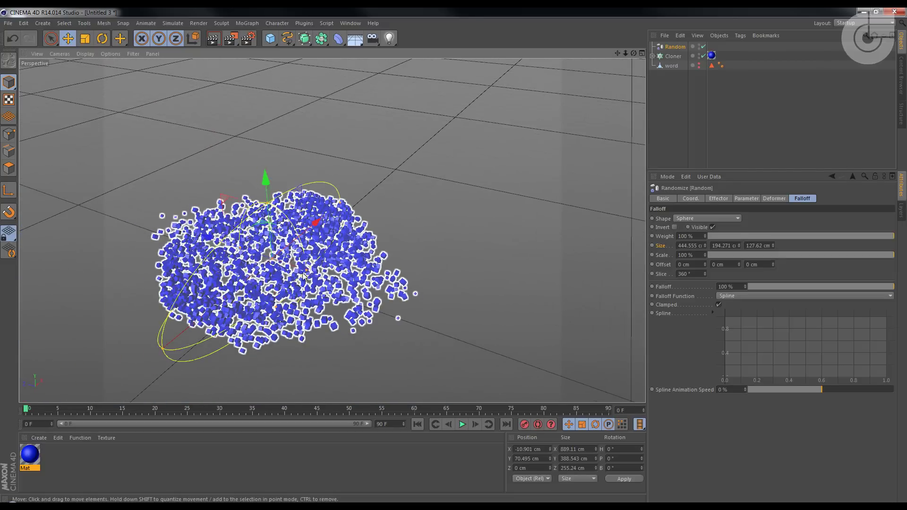
mouse_move(302, 276)
left_mouse_down("alt")
mouse_move(384, 232)
mouse_move(375, 296)
mouse_move(409, 296)
left_mouse_up("alt")
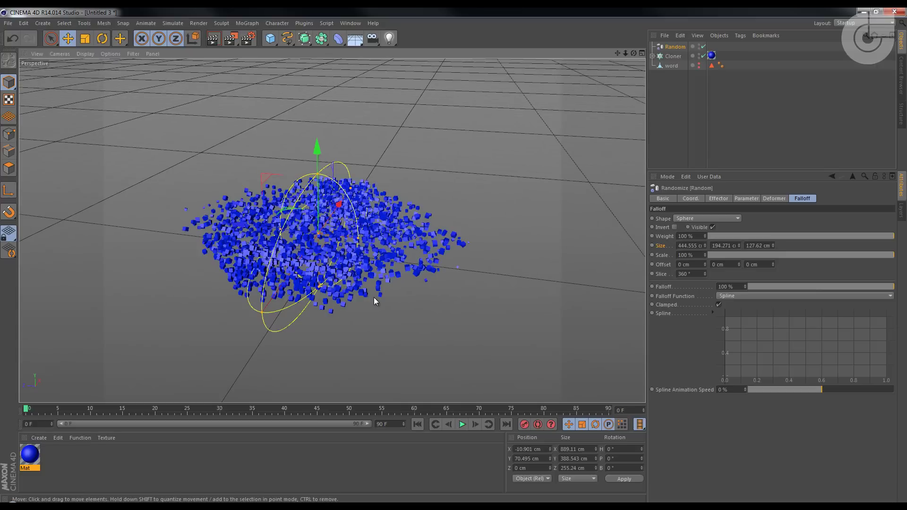
left_click_drag(374, 300, 664, 99, "alt")
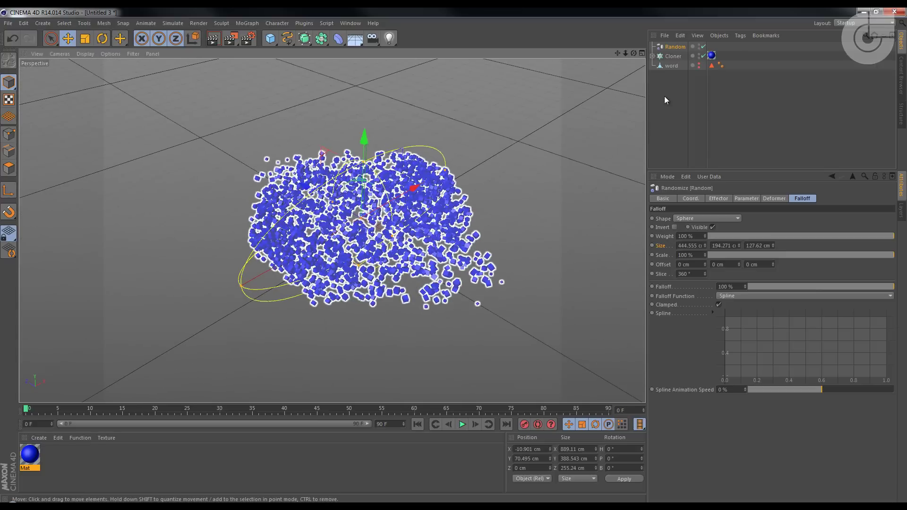
left_click(703, 46)
mouse_move(477, 211)
left_mouse_down("alt")
mouse_move(482, 174)
mouse_move(484, 207)
left_mouse_up("alt")
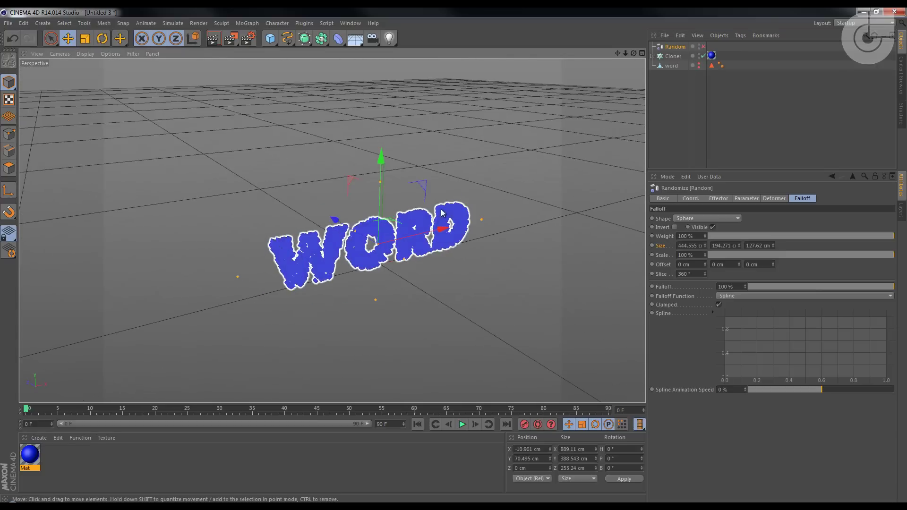
left_click(703, 46)
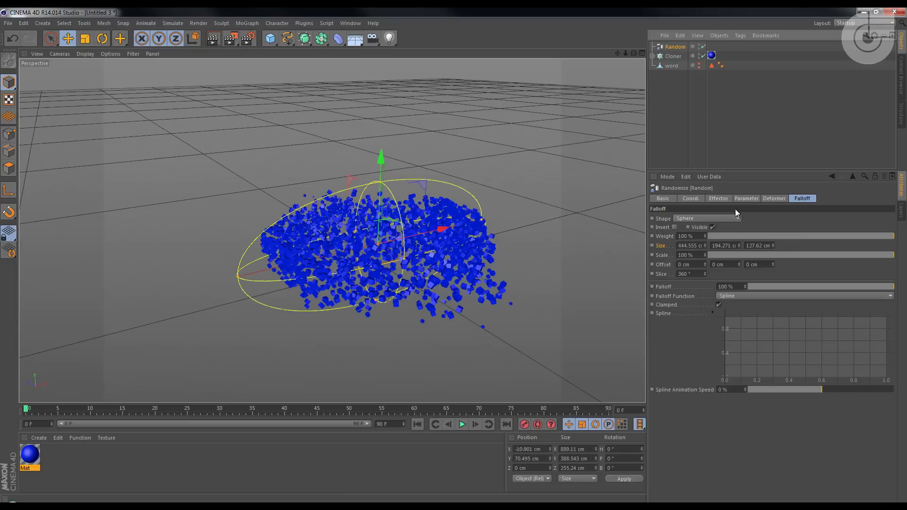
- Lower the Random effector's strength to 0% and raise it back to 100% to preview the clones scattering from the word
left_click(745, 198)
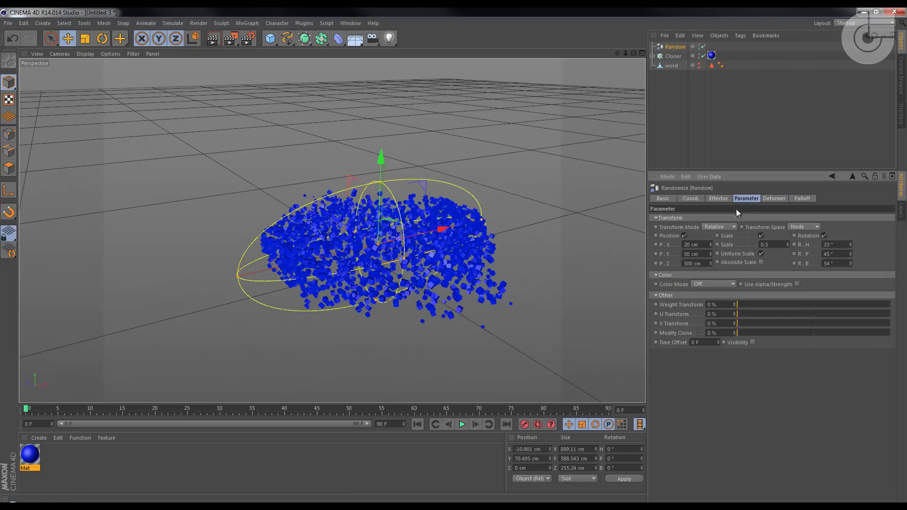
left_click(718, 198)
left_click_drag(872, 221, 548, 224)
scroll(531, 234, "up", 3)
left_click_drag(598, 259, 227, 246, "alt")
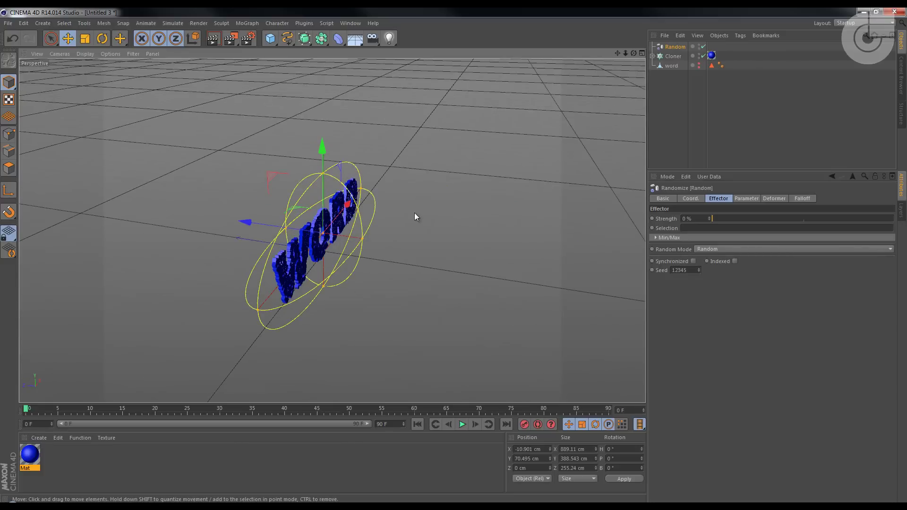
left_click_drag(407, 206, 365, 197, "alt")
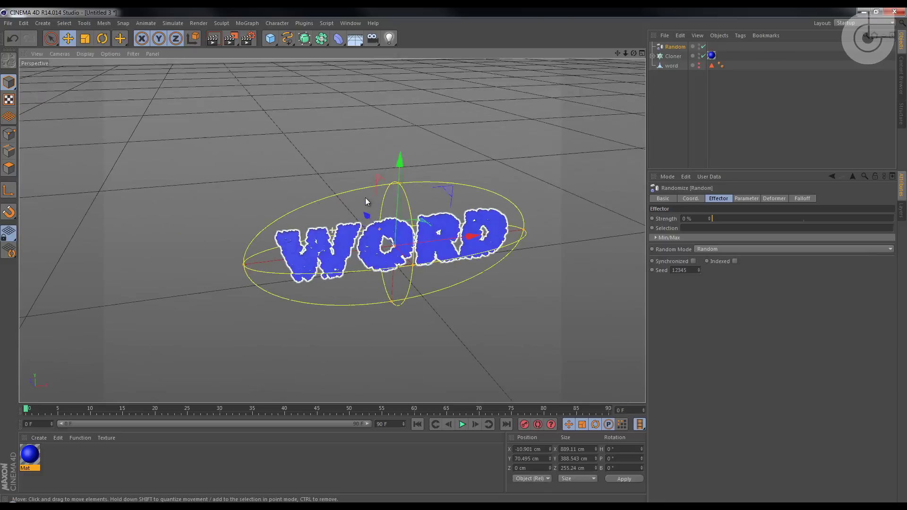
left_click_drag(720, 218, 837, 232)
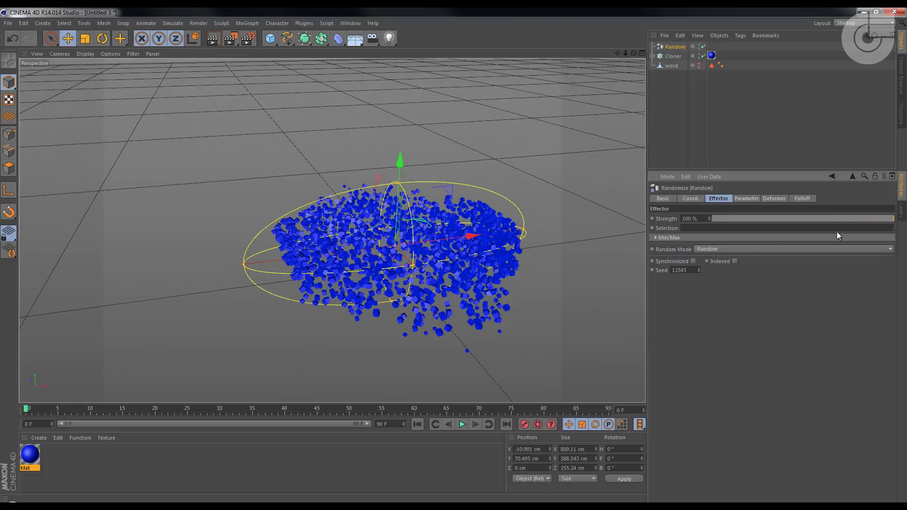
- Move the effector to about X 7 cm and resize the falloff sphere to about 977 cm overall in X and 383 cm in Y
left_click_drag(479, 148, 411, 265, "alt")
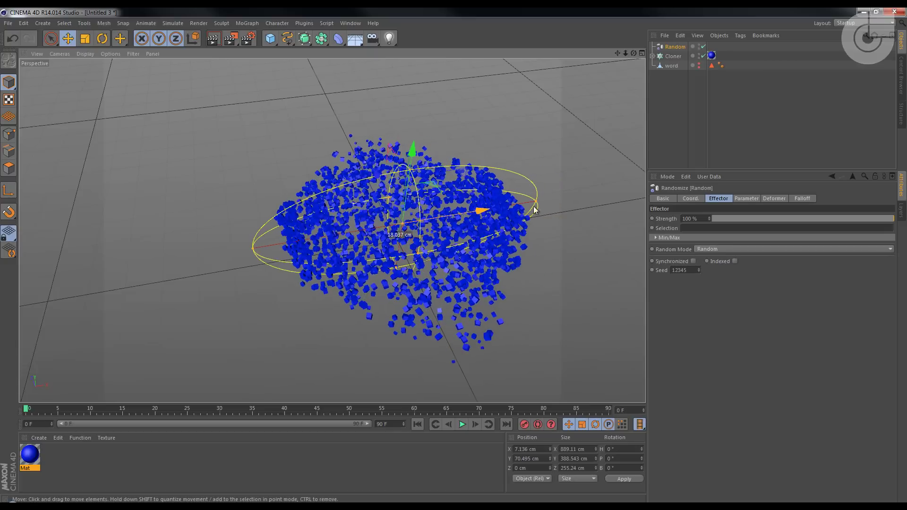
left_click_drag(535, 205, 460, 213)
left_click_drag(413, 168, 545, 198)
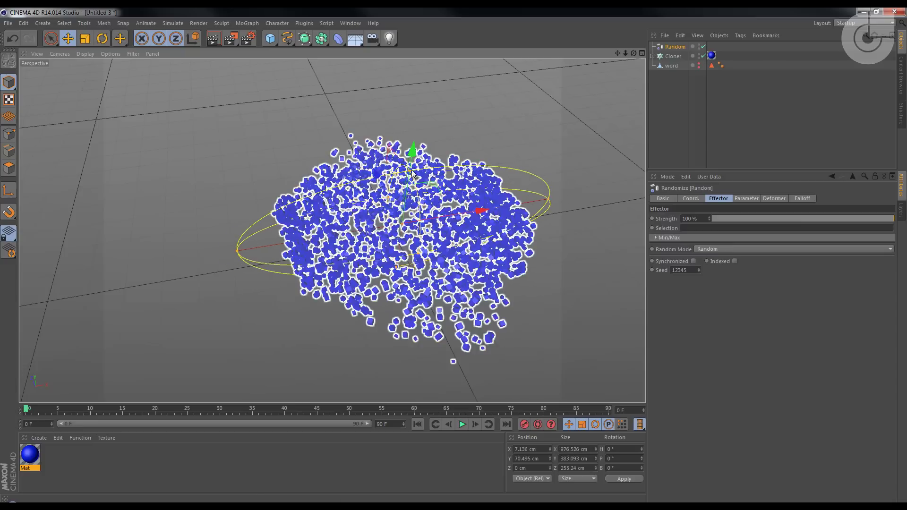
- Enlarge the falloff sphere to about 444 cm overall in Y and limit keyframe recording to position only
left_click_drag(410, 171, 412, 161)
left_click_drag(508, 243, 487, 230, "alt")
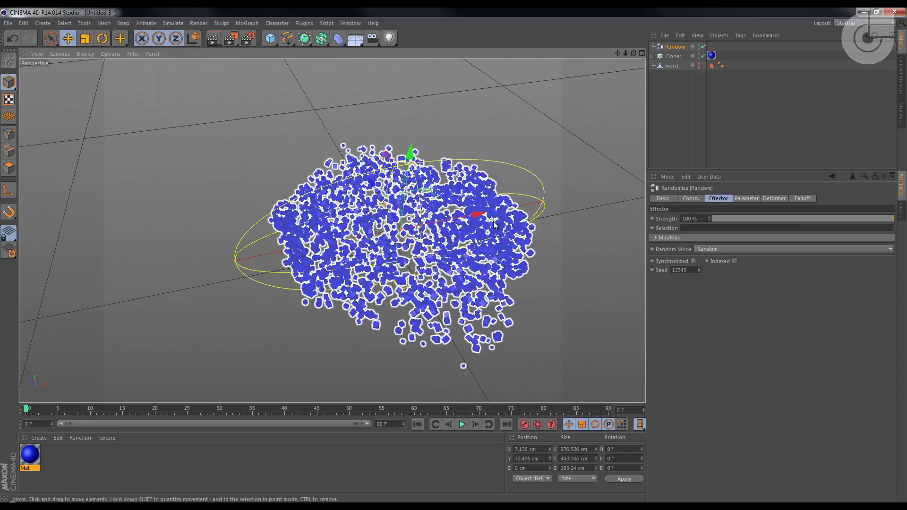
left_click(582, 424)
left_click(595, 426)
left_click(606, 427)
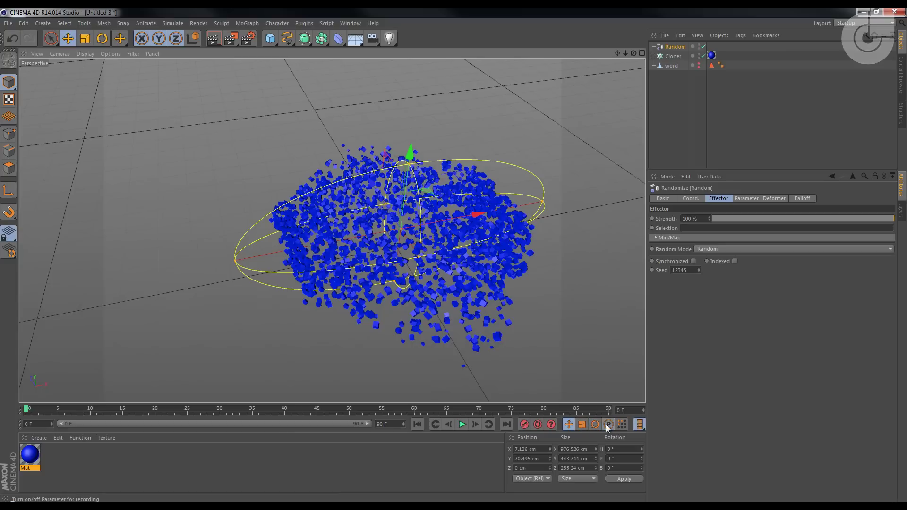
left_click(608, 427)
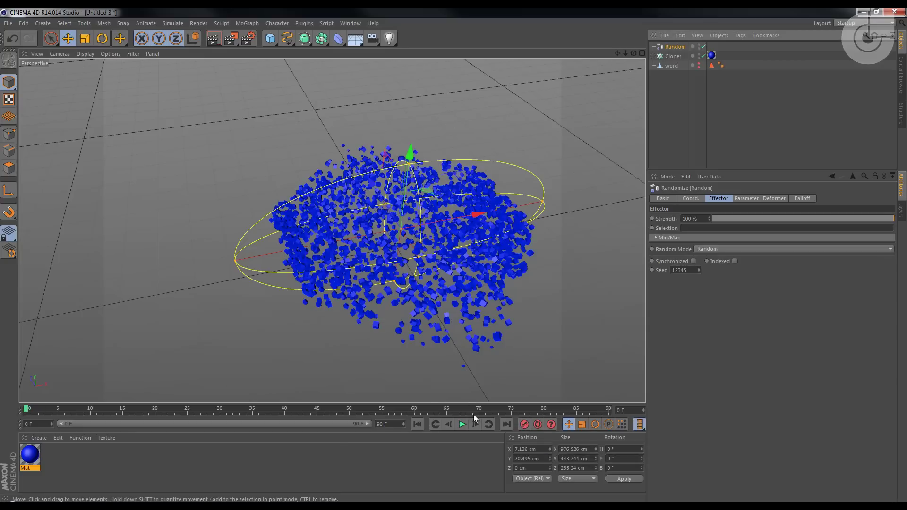
- Keyframe the Random effector's position at frame 0 and, moved to about X 883 cm, at frame 90
left_click_drag(364, 405, 488, 403)
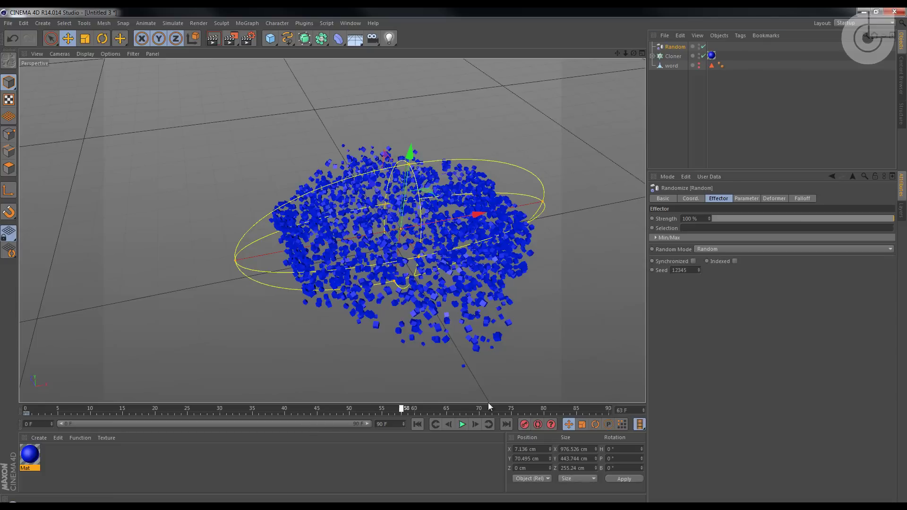
left_click_drag(622, 413, 623, 411)
left_click_drag(476, 213, 455, 255)
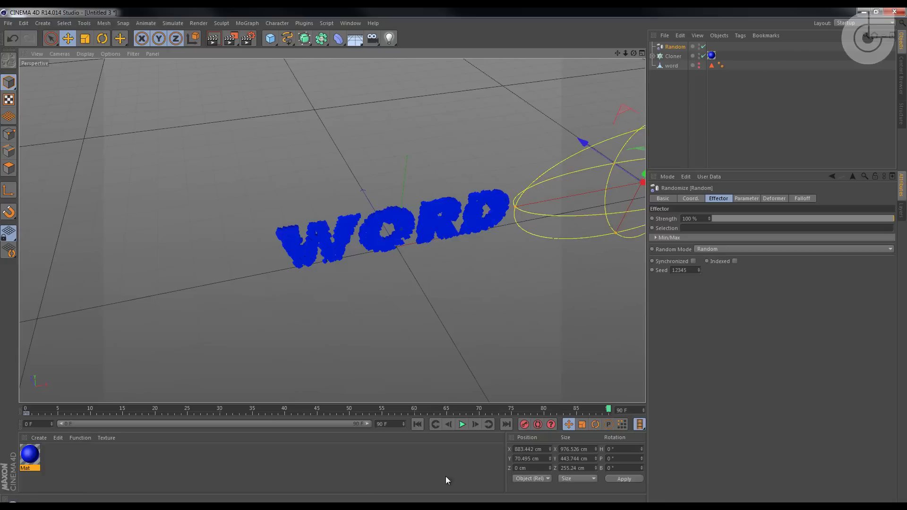
left_click(527, 426)
left_click(585, 411)
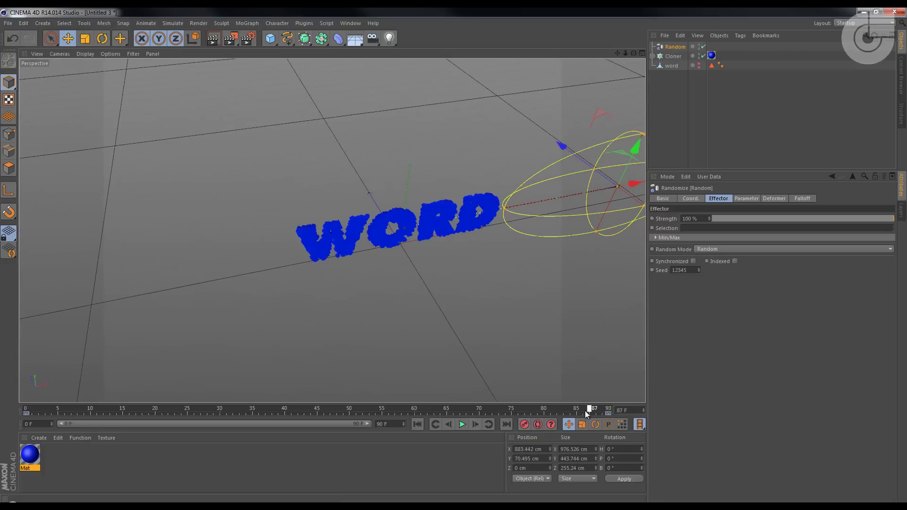
left_click_drag(585, 410, 439, 410)
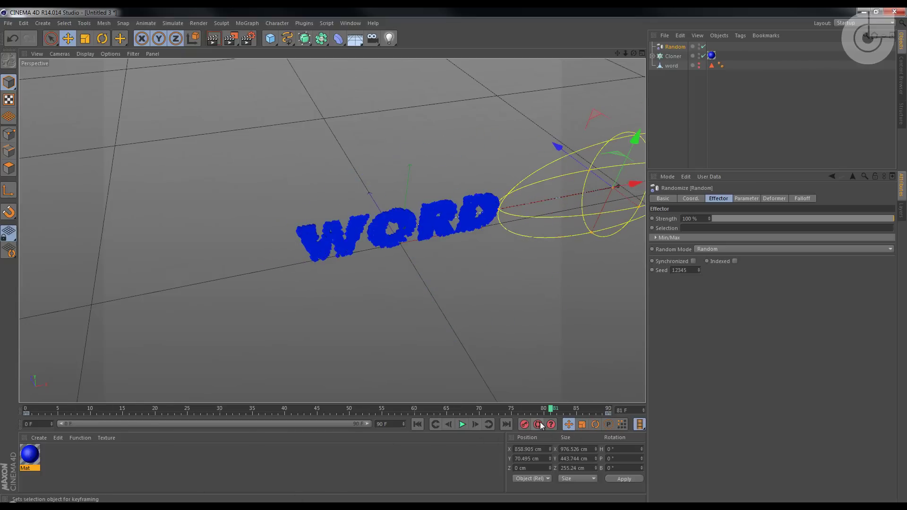
- At frame 0, resize the effector's falloff sphere to about 477 cm in X and keyframe its Size
left_click_drag(550, 224, 391, 229, "alt")
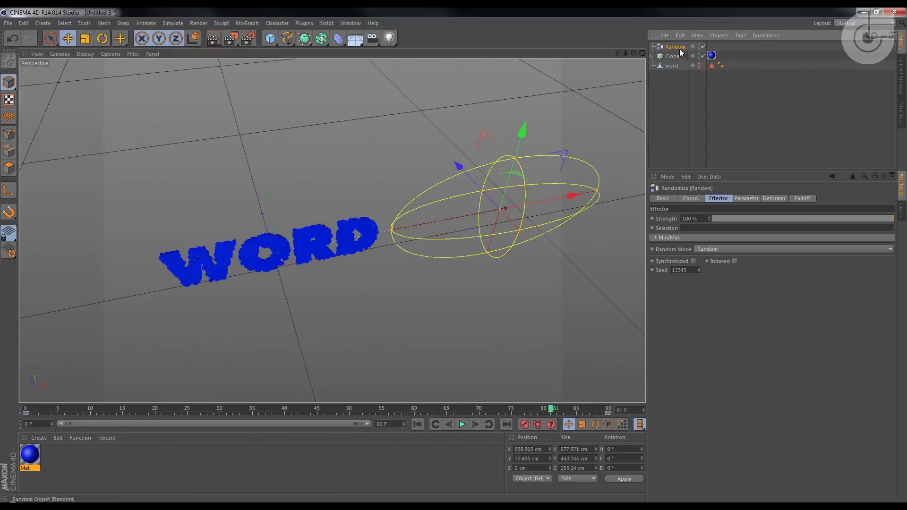
left_click(802, 198)
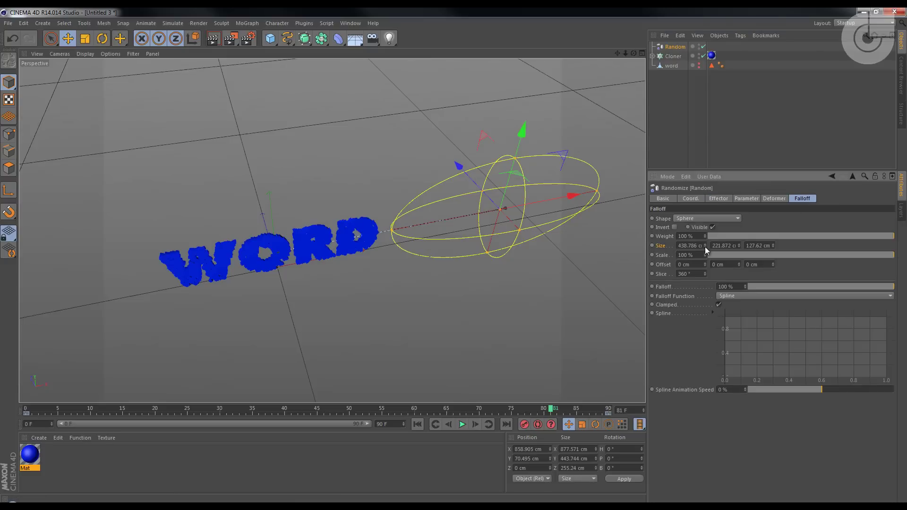
left_click_drag(705, 247, 461, 392)
left_click_drag(40, 412, 13, 410)
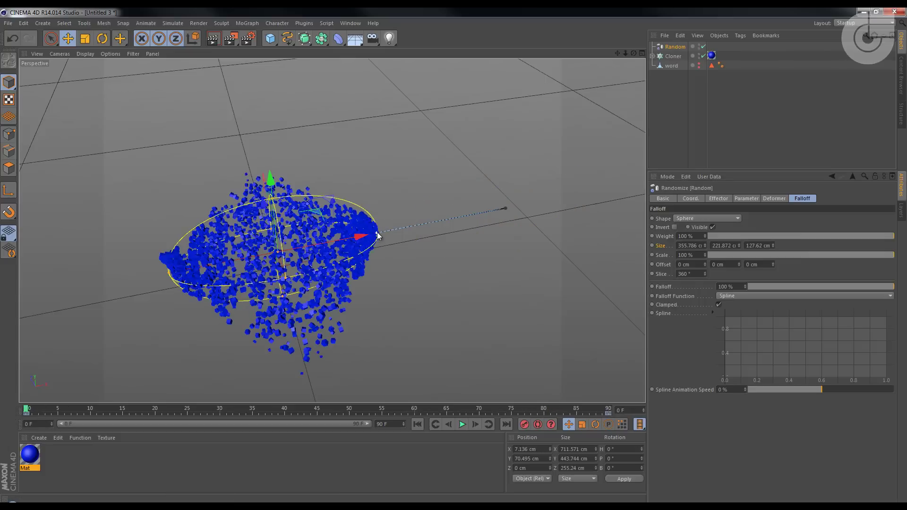
left_click_drag(379, 233, 408, 227)
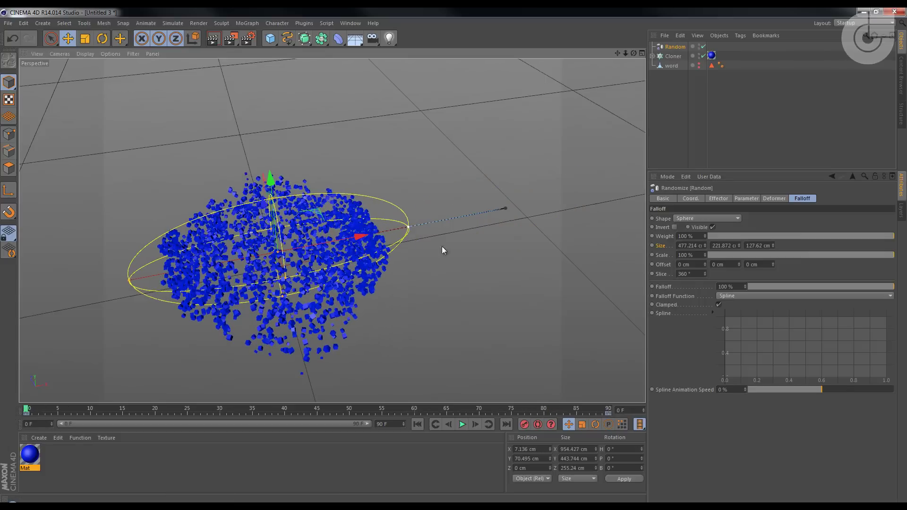
left_click(652, 246, "ctrl")
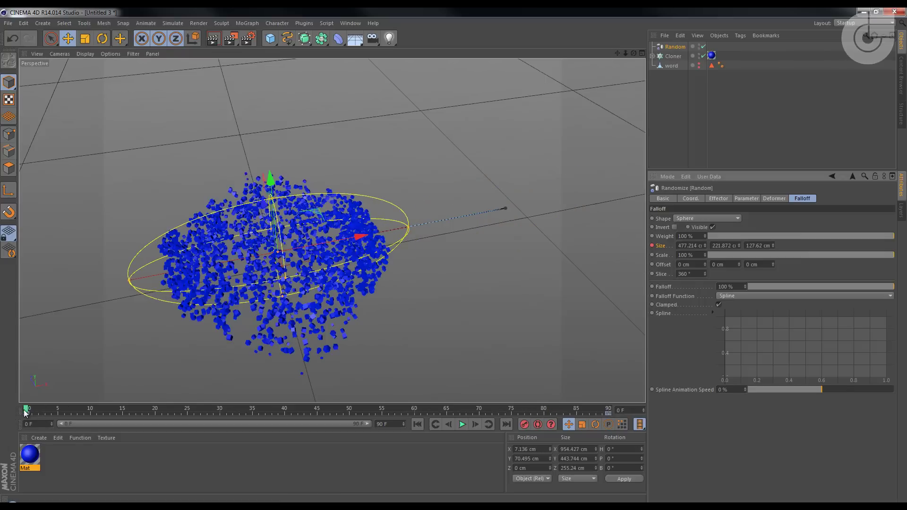
- At frame 90, shrink the falloff to about 134 cm in X and 126 cm in Y and keyframe its Size
mouse_move(26, 411)
left_mouse_down()
mouse_move(509, 435)
mouse_move(642, 411)
left_mouse_up()
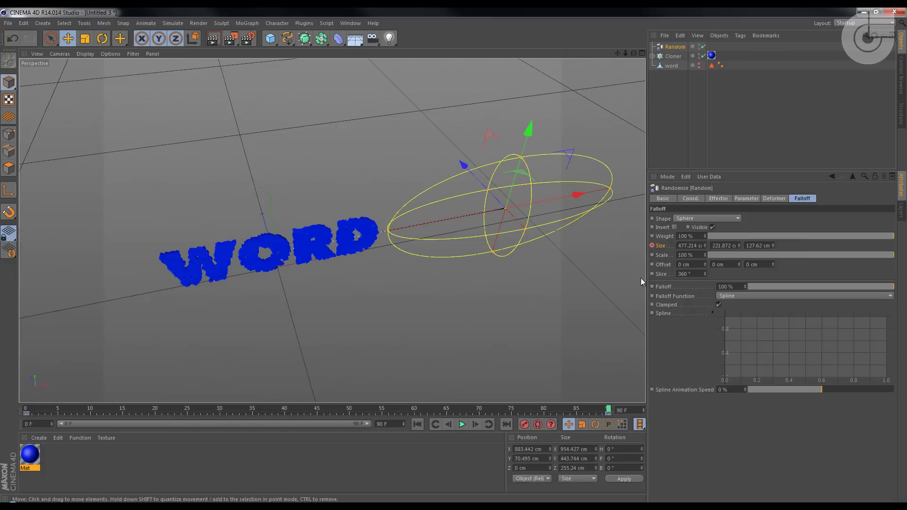
left_click_drag(610, 187, 535, 214)
left_click_drag(520, 156, 533, 187)
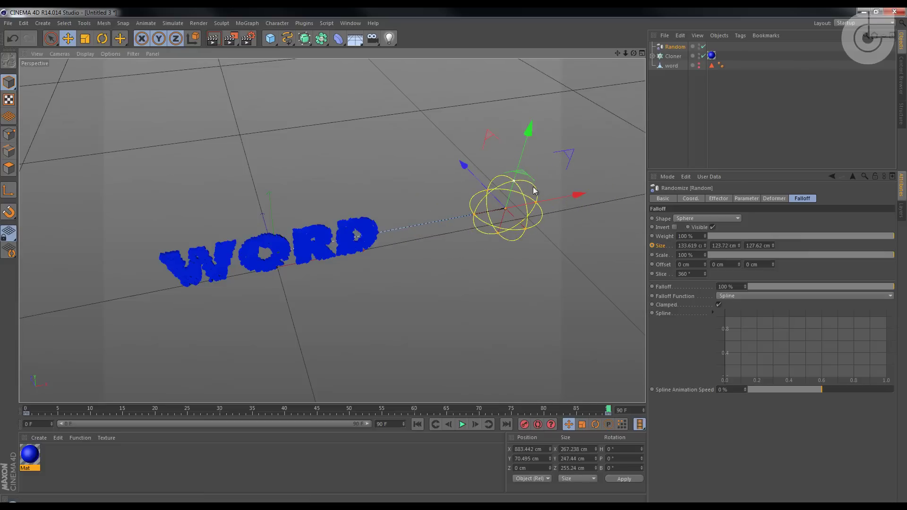
left_click(651, 245)
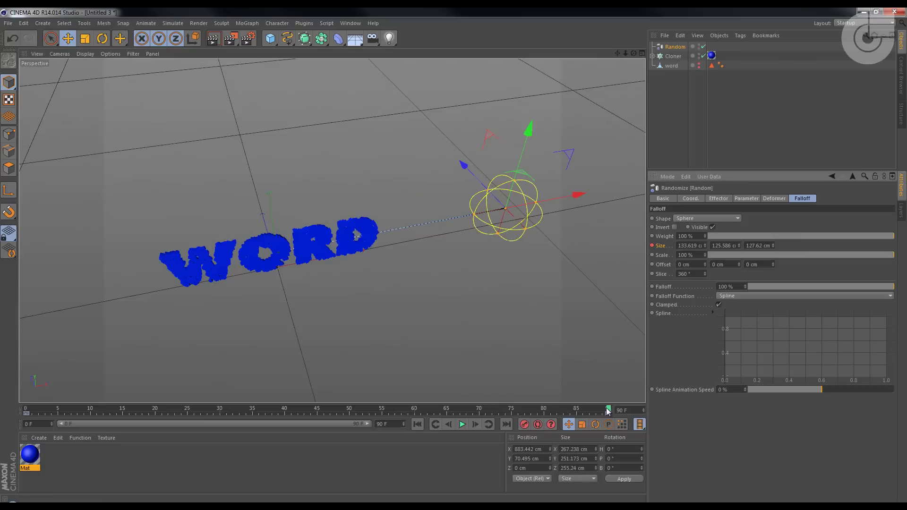
- Preview the animation, move the effector to about X 511 cm at frame 90 and update its position keyframe
left_click_drag(607, 411, 397, 430)
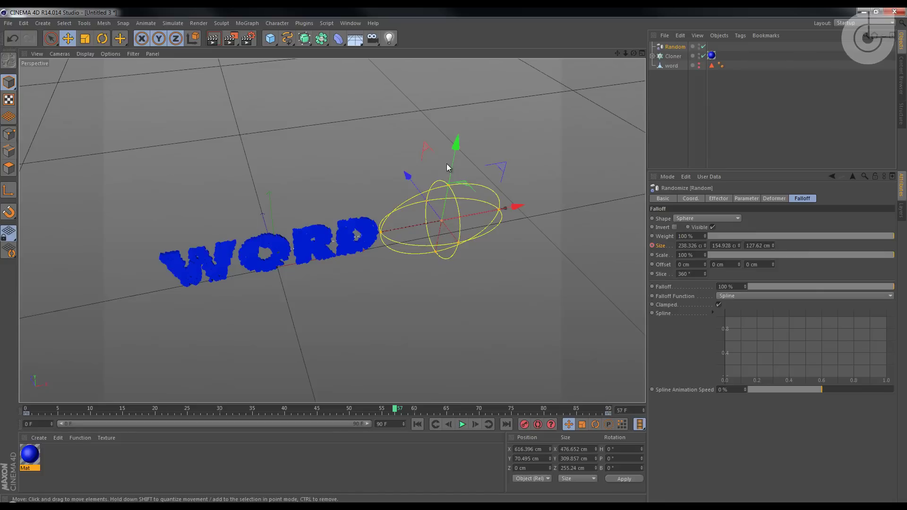
mouse_move(399, 414)
left_mouse_down()
mouse_move(609, 416)
mouse_move(482, 430)
mouse_move(678, 423)
mouse_move(518, 453)
mouse_move(694, 421)
left_mouse_up()
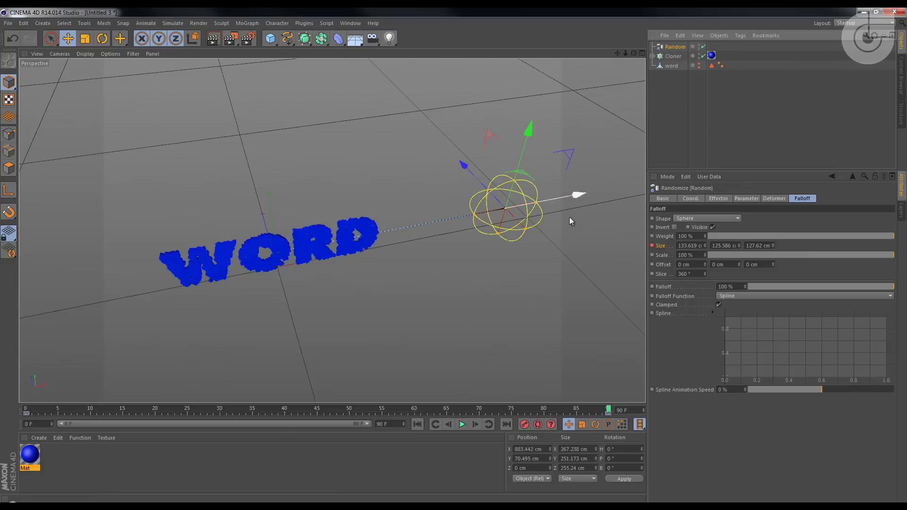
left_click_drag(575, 198, 488, 223)
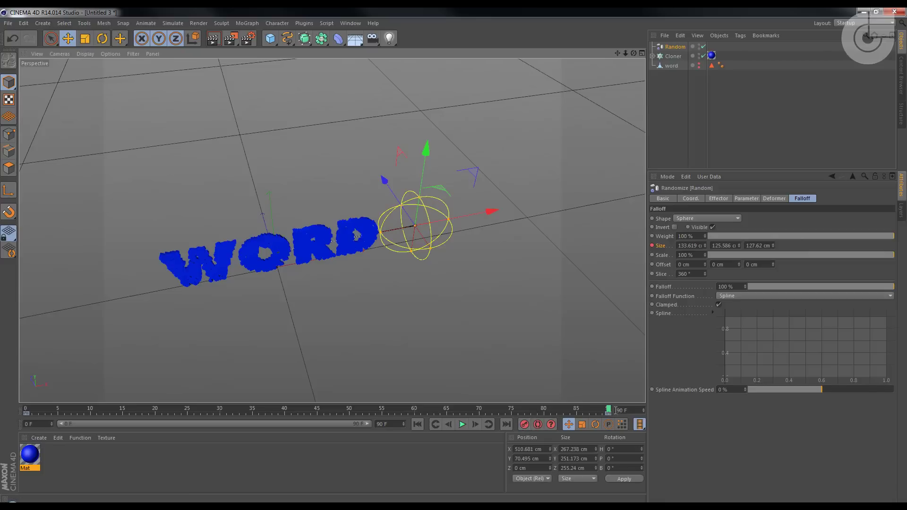
left_click_drag(608, 410, 26, 432)
left_click_drag(351, 167, 330, 255, "alt")
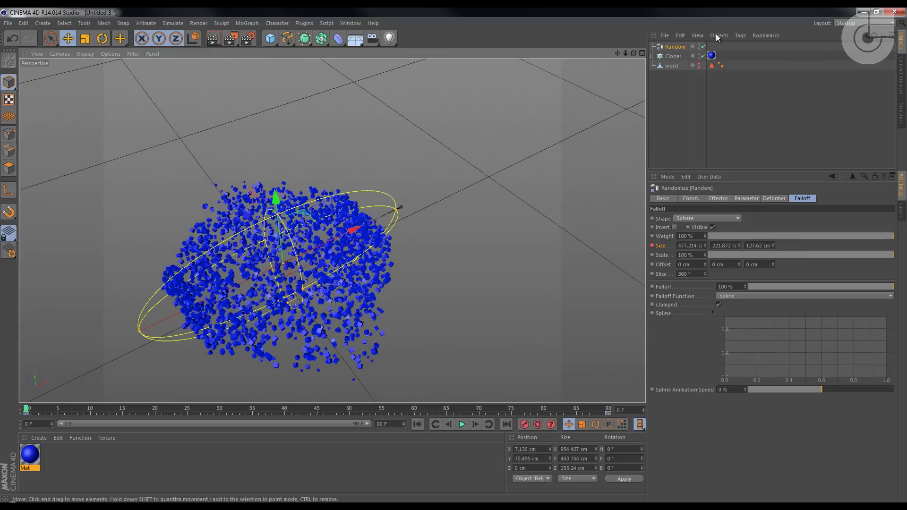
- Rename both the Random effector and the Cloner to "big"
double_click(679, 47)
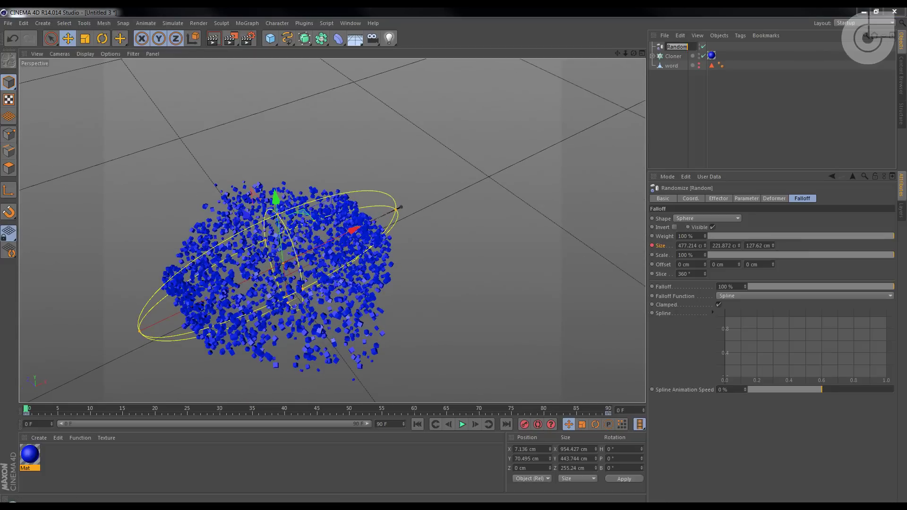
type("big")
key("Return")
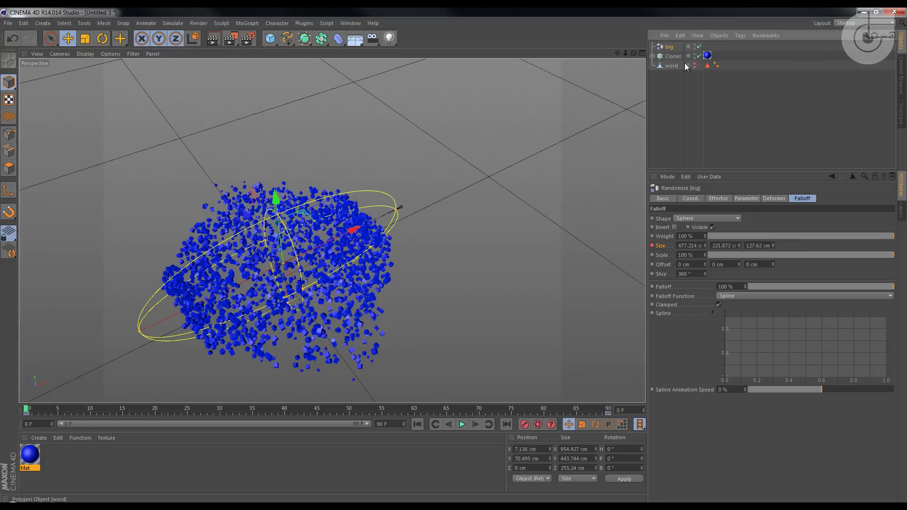
left_click(673, 56)
double_click(672, 57)
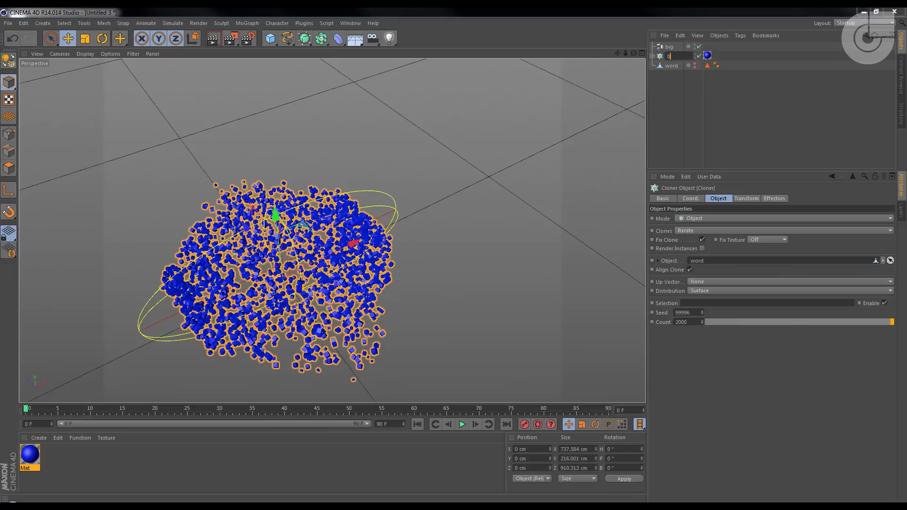
type("big")
key("Return")
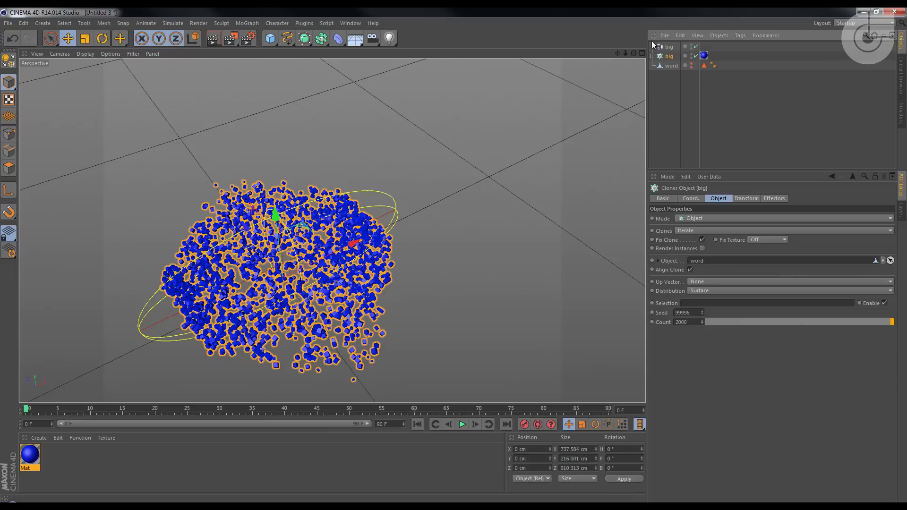
- Duplicate the big effector and the big cloner together, placing the copies below the word object
left_click(668, 47)
left_click(669, 56, "ctrl")
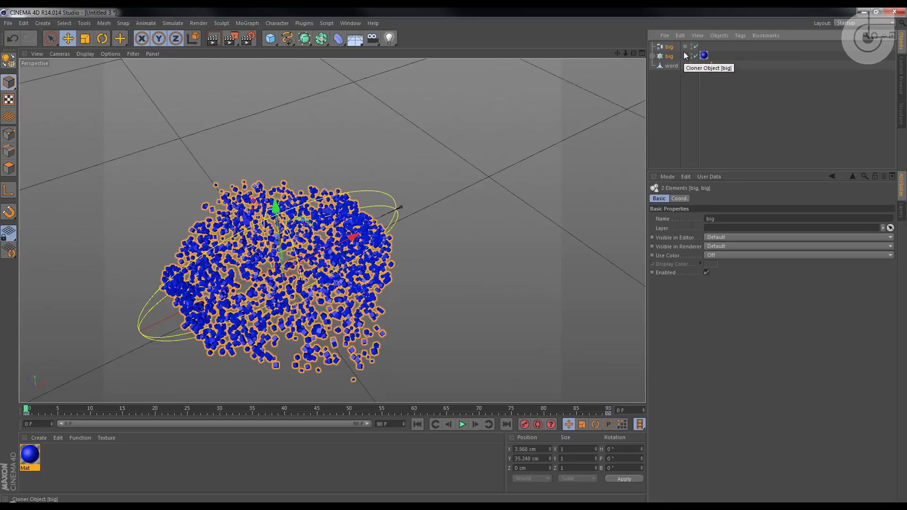
left_click_drag(674, 93, 674, 114, "ctrl")
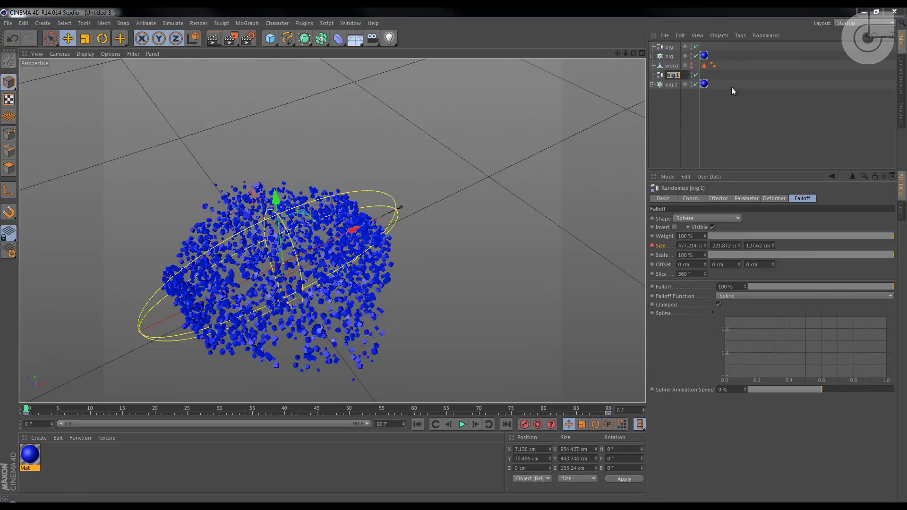
type("small")
key("Return")
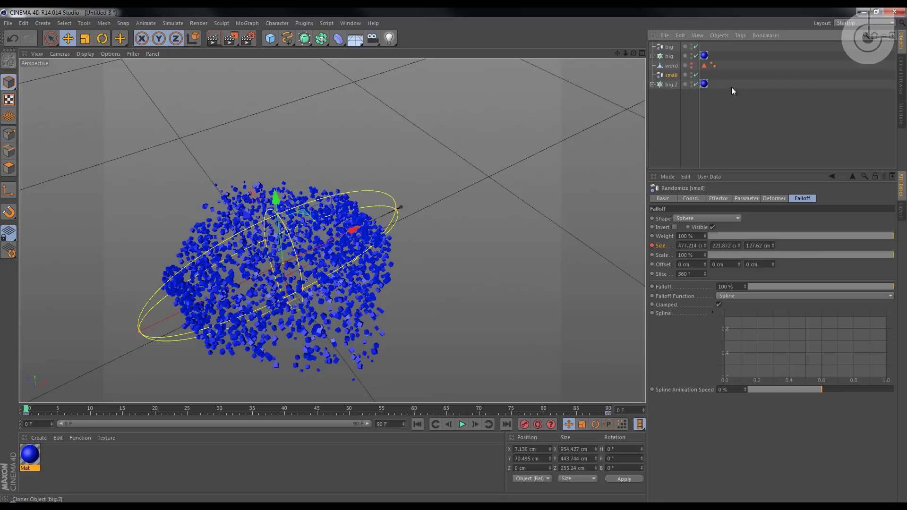
left_click(671, 84)
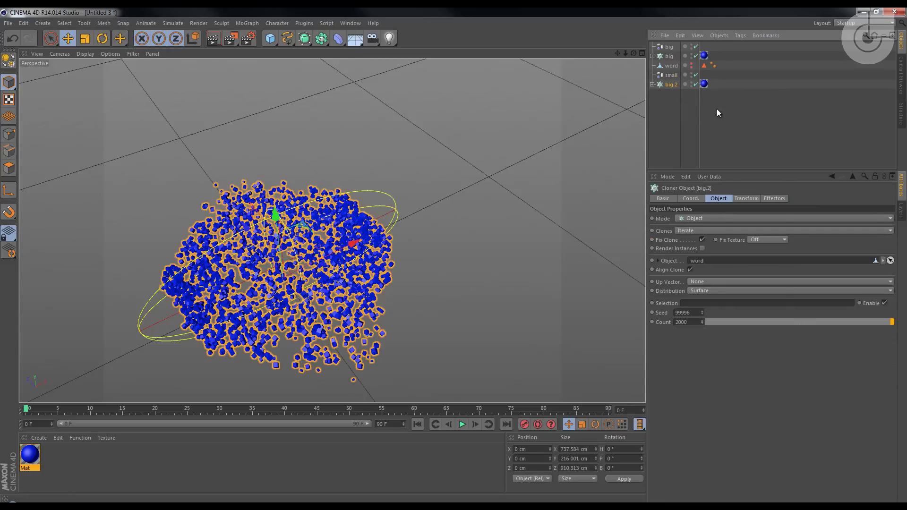
key("s")
key("m")
key("a")
key("l")
double_click(671, 84)
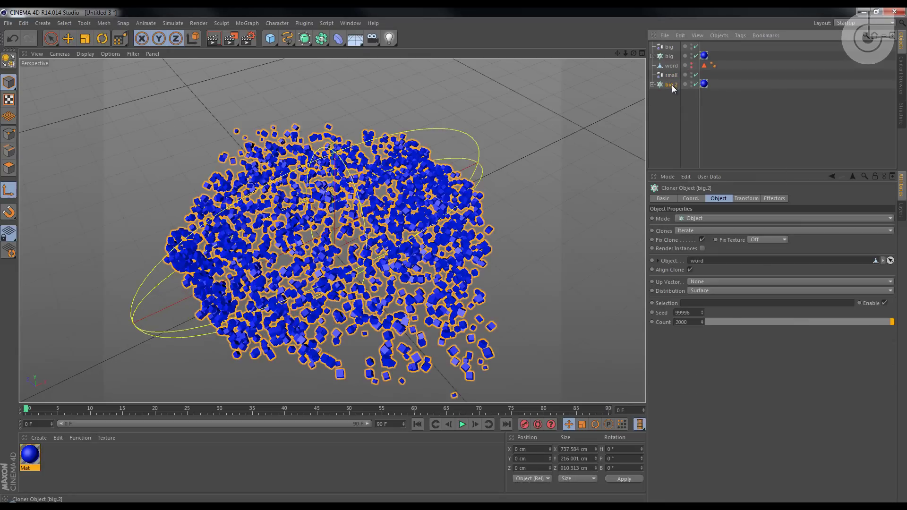
key("Escape")
key("ctrl+z")
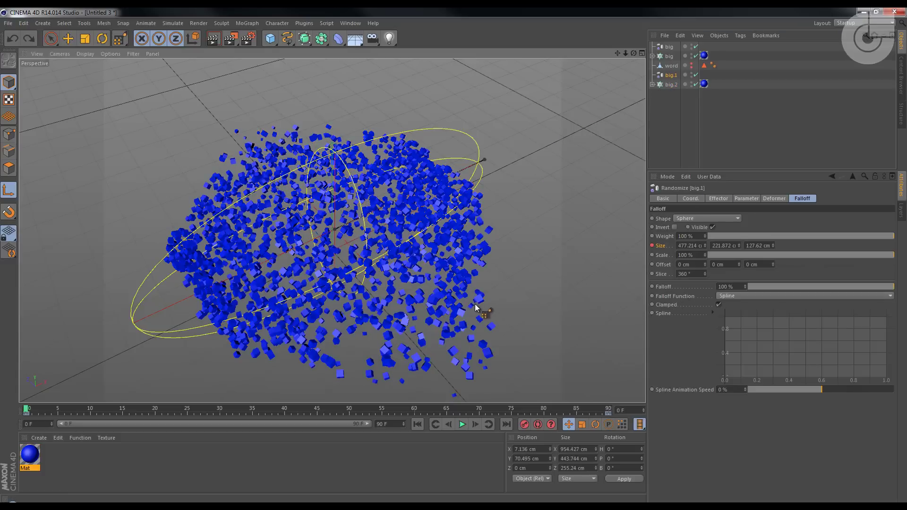
- Rename the duplicated effector and the duplicated cloner to "small"
left_click(51, 38)
left_click_drag(71, 408, 637, 440)
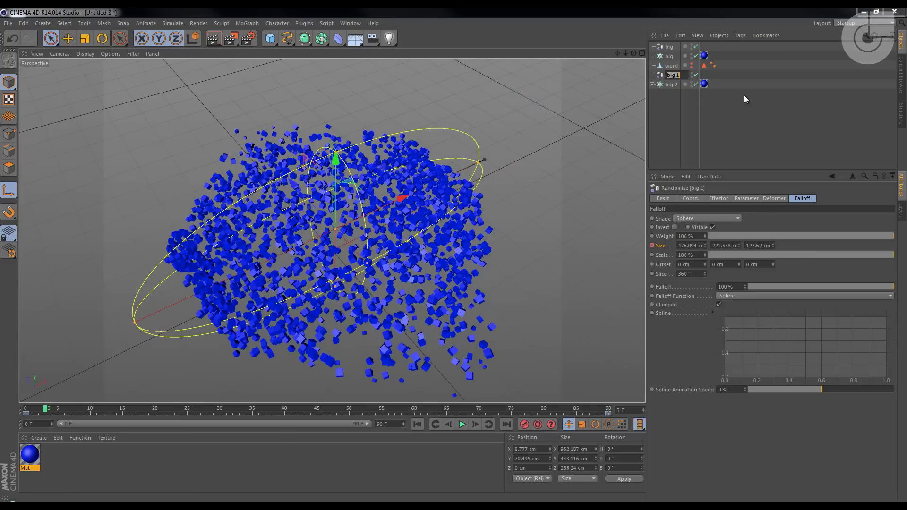
type("small")
key("Return")
double_click(670, 84)
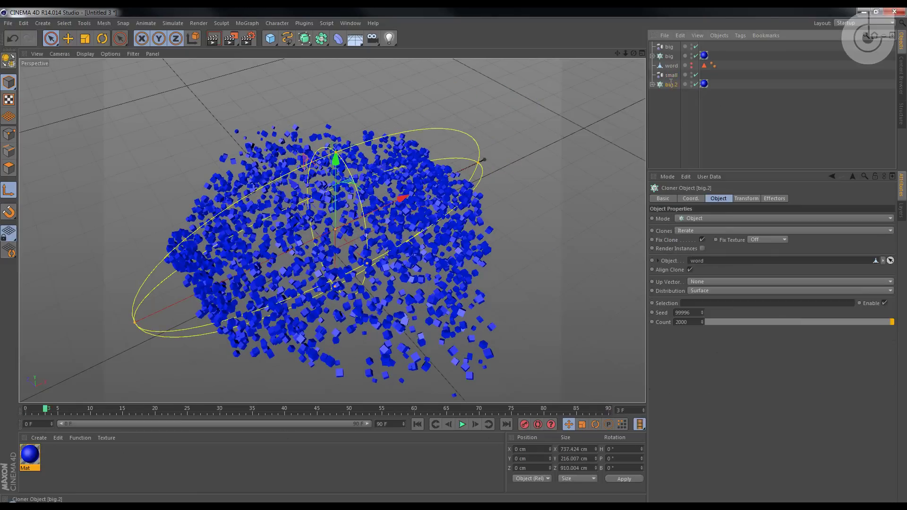
type("small")
key("Return")
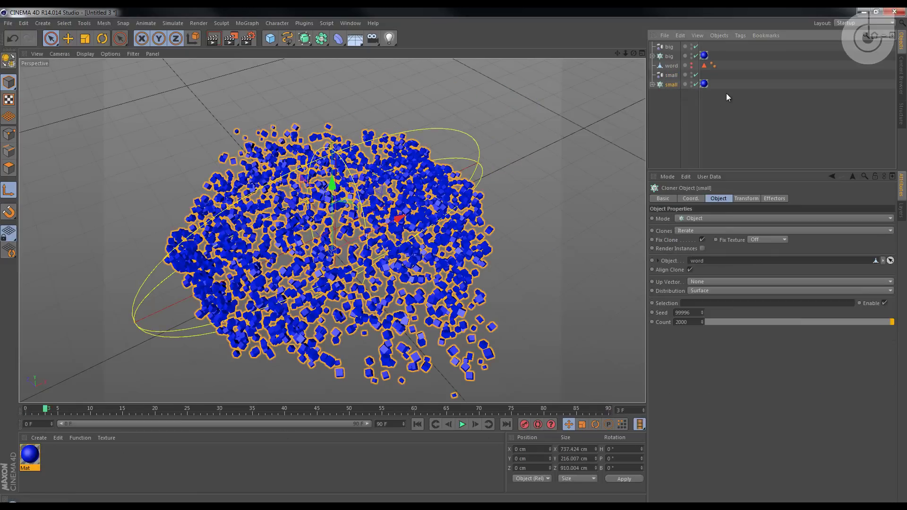
- Disable the big effector and big cloner, and replace the effector assigned to the small cloner with the small Random effector
left_click(695, 55)
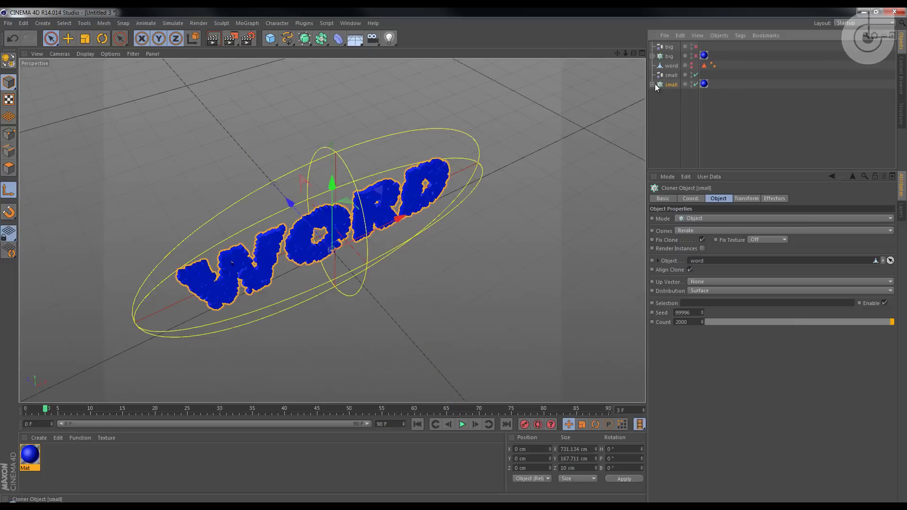
left_click(774, 198)
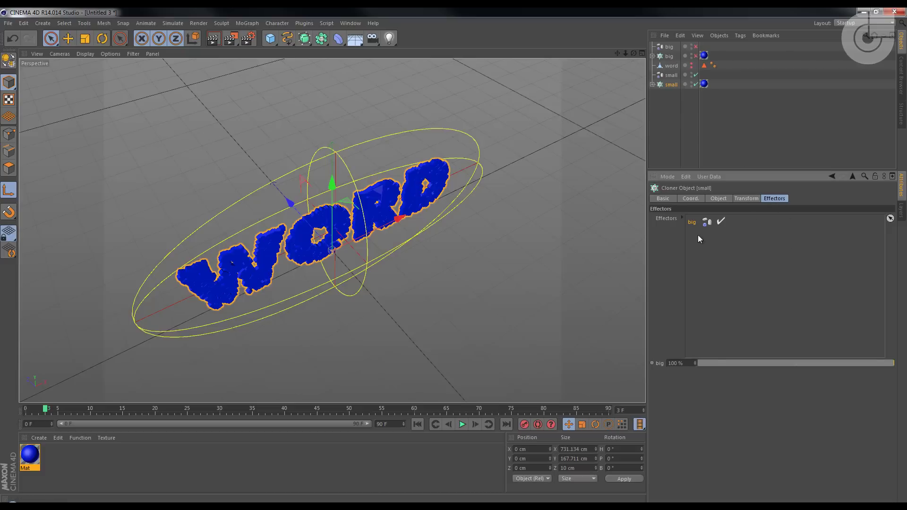
left_click_drag(699, 222, 671, 83)
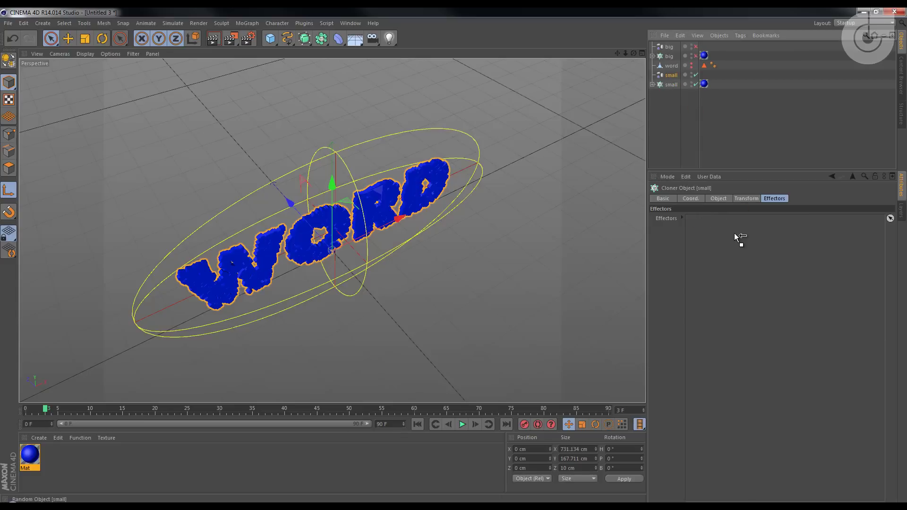
left_click_drag(734, 233, 730, 229)
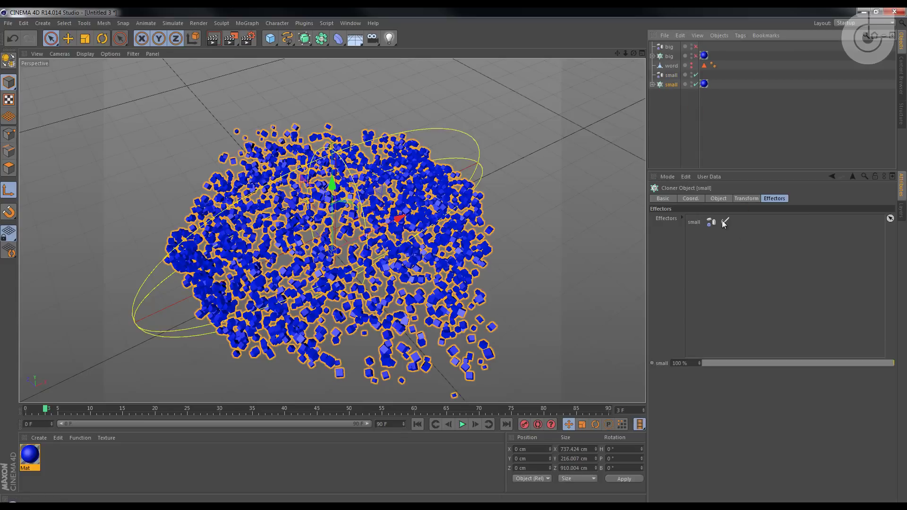
- Set the size of the cube inside the small cloner to 5 cm on X, Y and Z
left_click(668, 75)
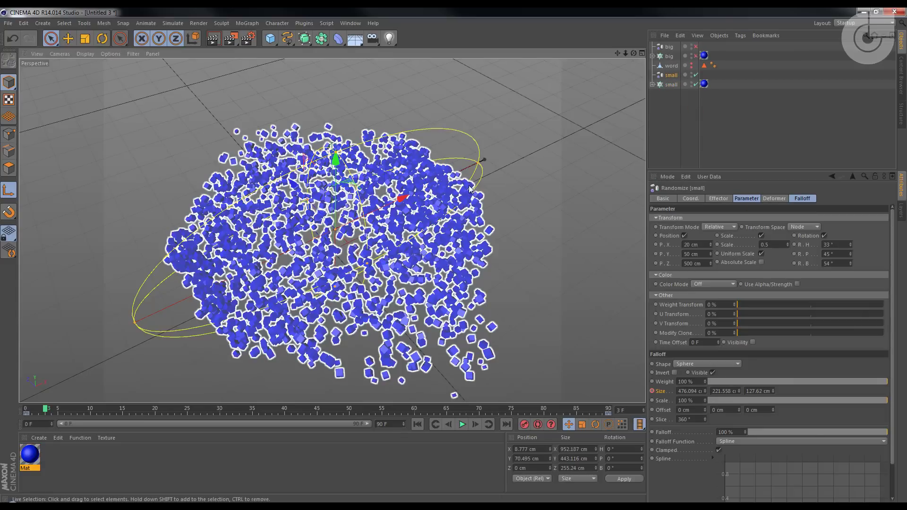
left_click_drag(469, 185, 485, 181, "alt")
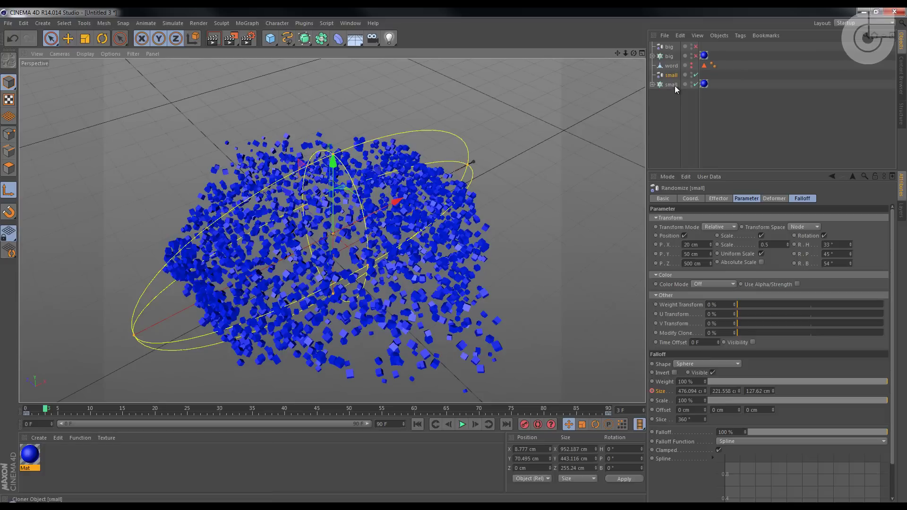
left_click(673, 85)
left_click(672, 95)
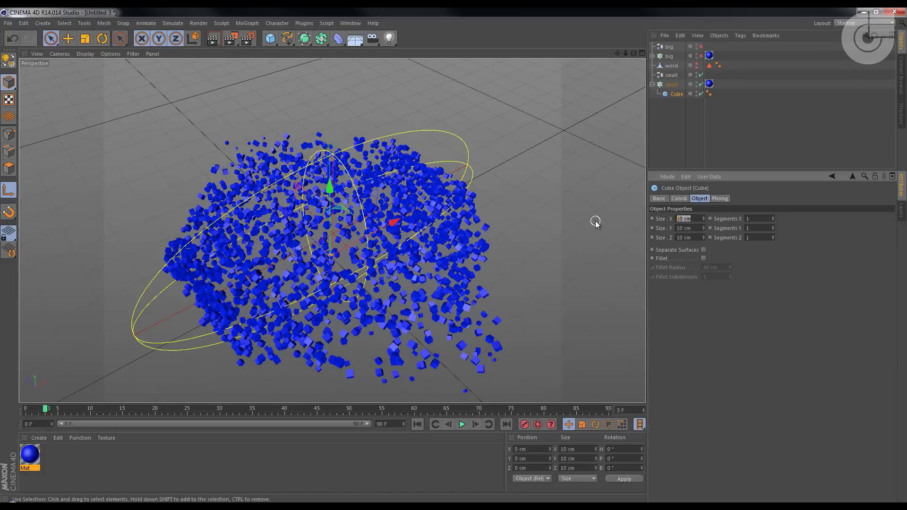
type("5050")
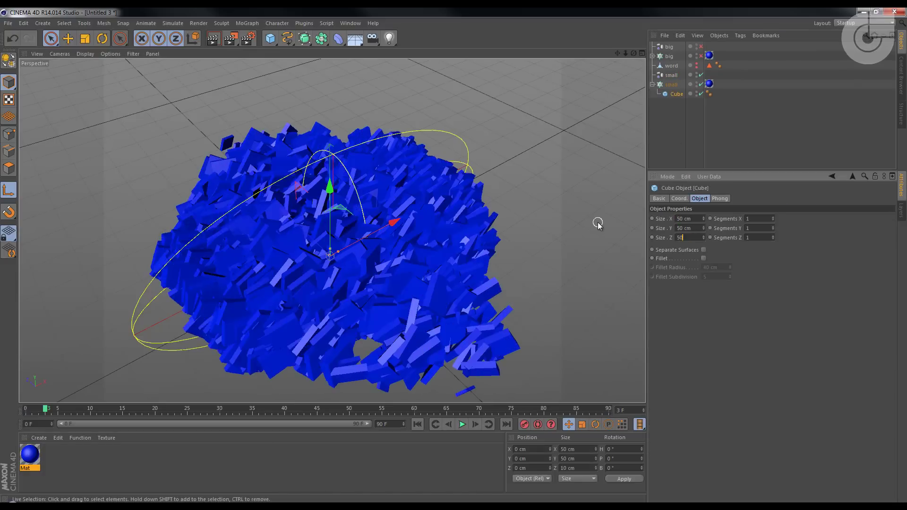
double_click(692, 218)
type("5")
key("Return")
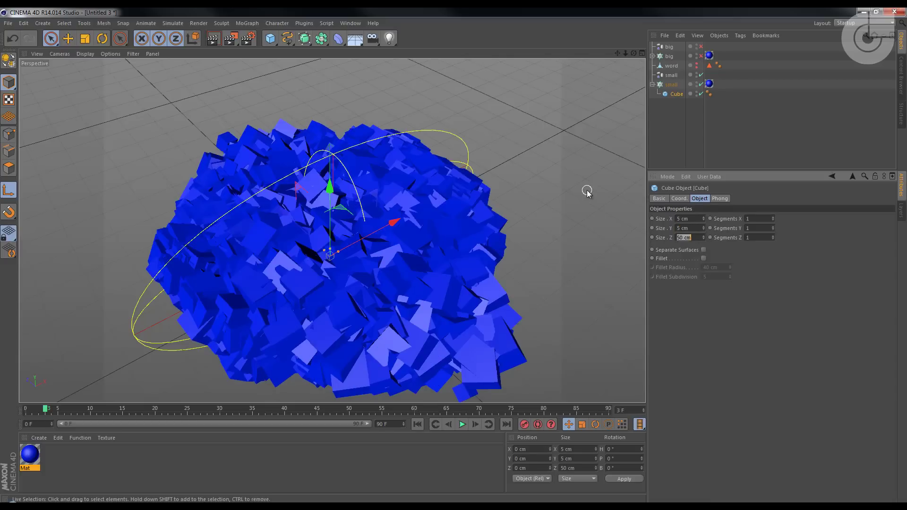
type("5")
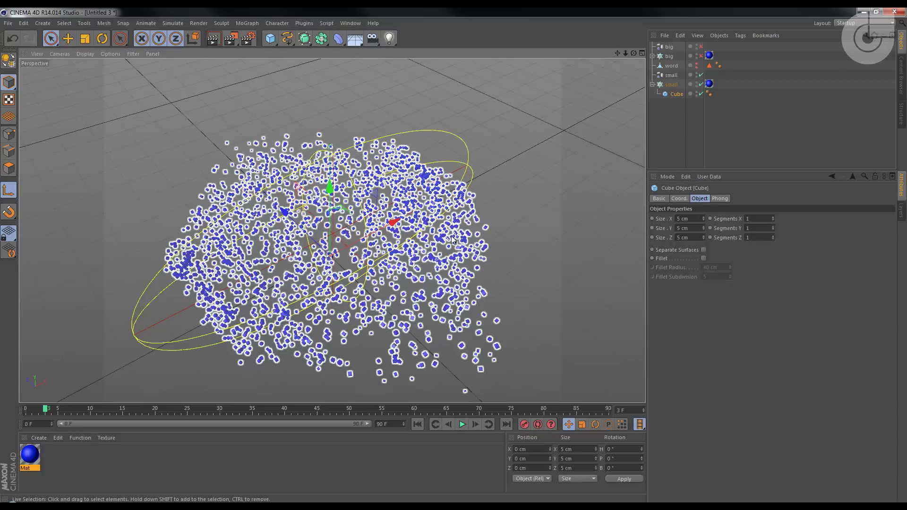
- Increase the small Random effector's position offsets to X 111 cm, Y 238 cm and Z 635 cm
left_click_drag(470, 218, 514, 186, "alt")
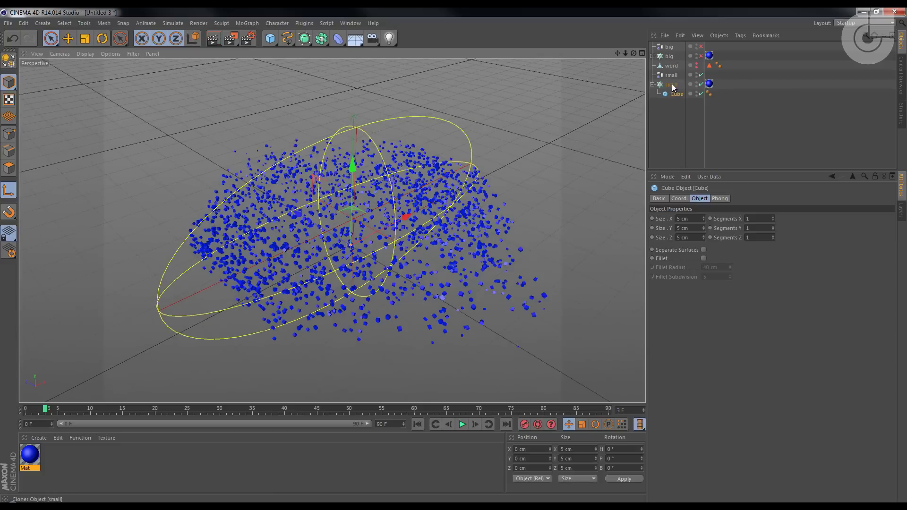
left_click(670, 75)
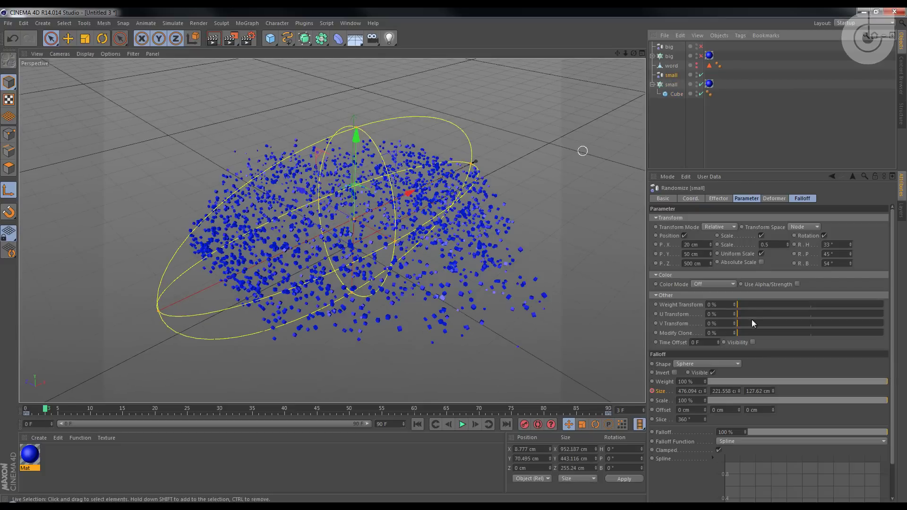
mouse_move(710, 244)
left_mouse_down()
mouse_move(709, 236)
mouse_move(721, 309)
mouse_move(709, 210)
mouse_move(715, 292)
mouse_move(711, 260)
mouse_move(724, 245)
mouse_move(713, 226)
mouse_move(710, 244)
left_mouse_up()
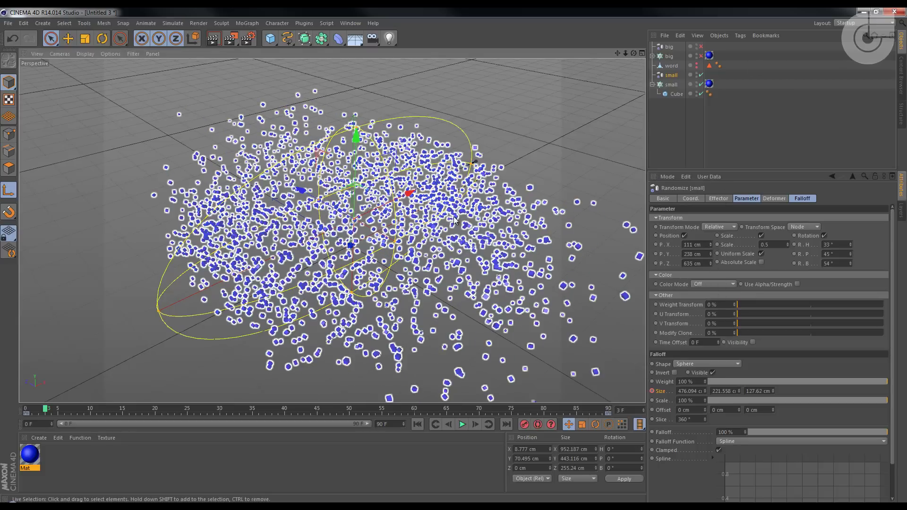
left_click_drag(462, 183, 477, 169, "alt")
mouse_move(431, 203)
left_mouse_down("alt")
mouse_move(528, 166)
mouse_move(534, 211)
mouse_move(408, 173)
left_mouse_up("alt")
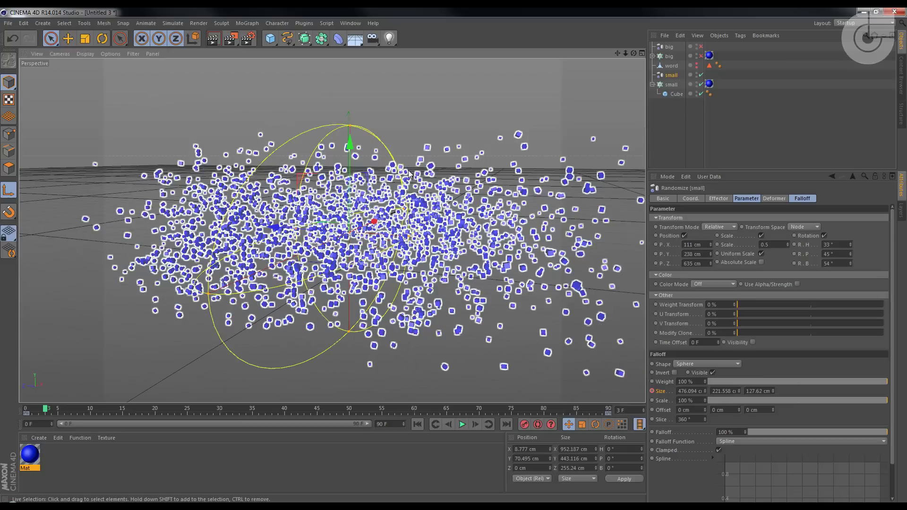
left_click_drag(484, 200, 761, 265, "alt")
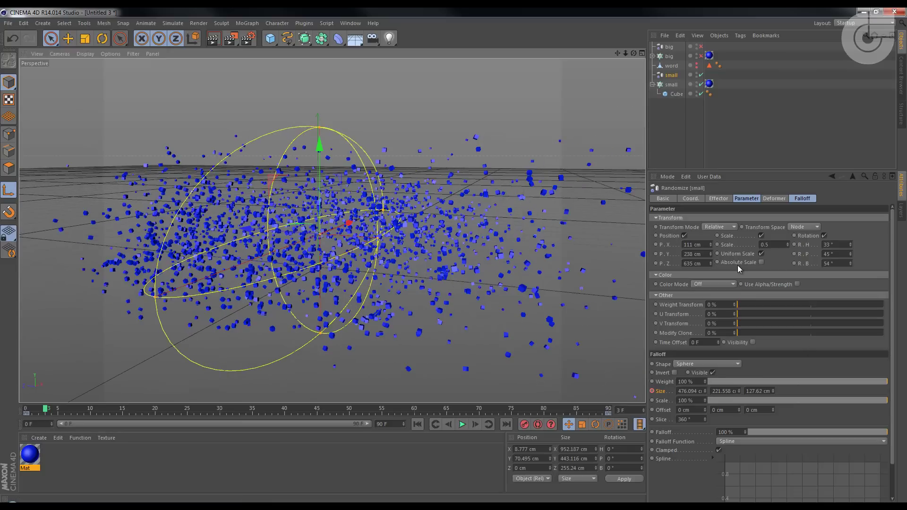
- Set the small cloner's clone count to 1000
left_click(672, 85)
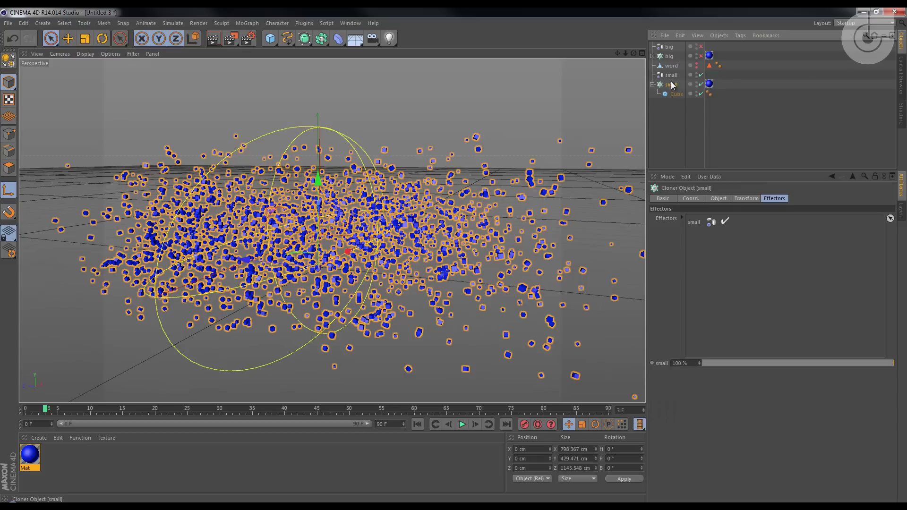
left_click(718, 199)
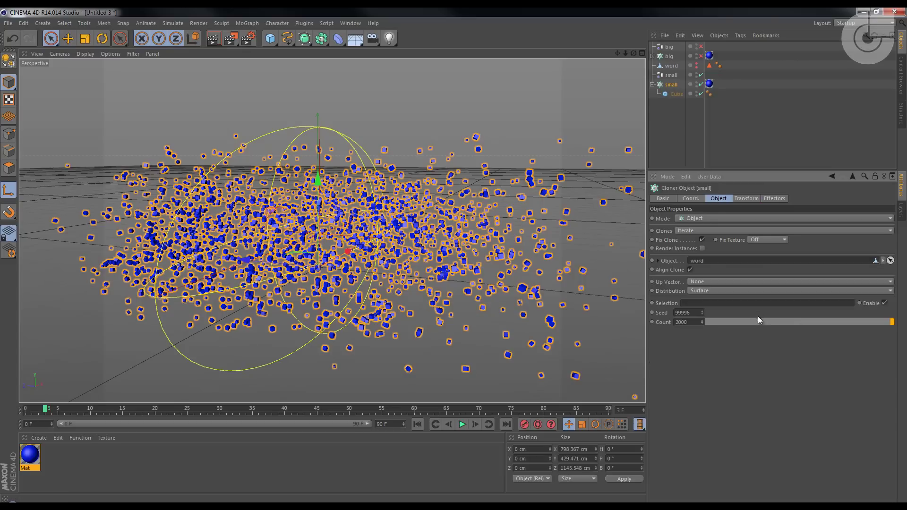
left_click(693, 323)
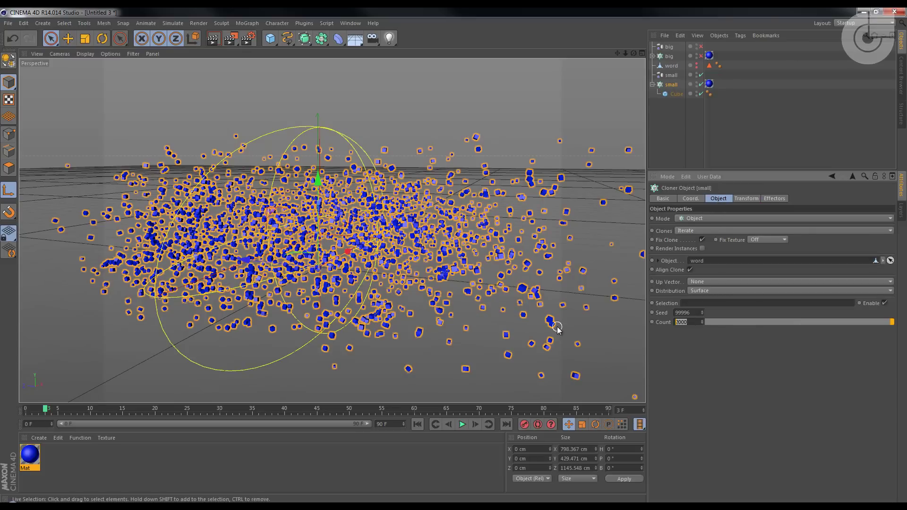
key("Return")
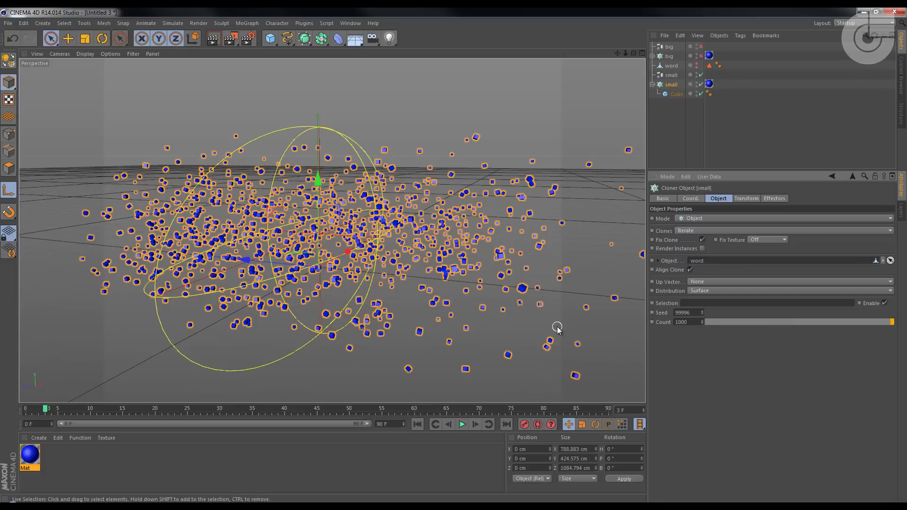
- Re-enable the big effector and the big cloner, and clear the object selection
left_click(702, 46)
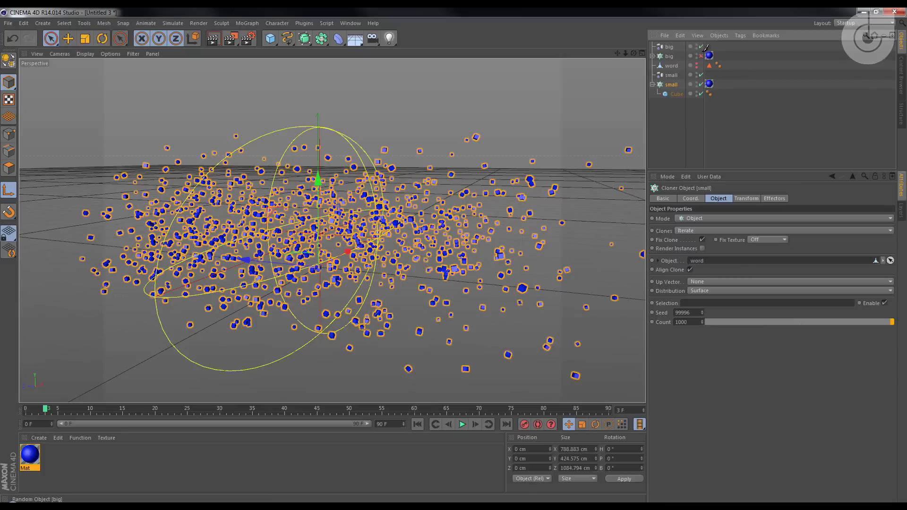
left_click(702, 56)
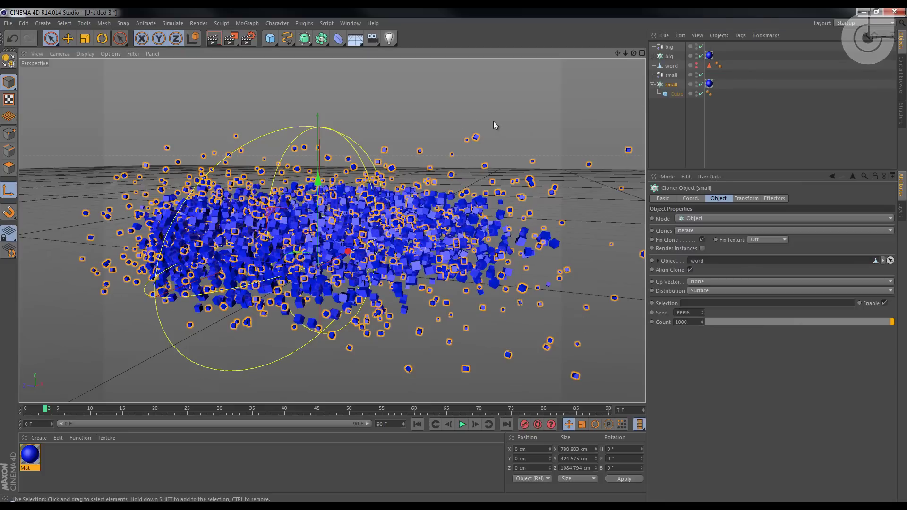
mouse_move(491, 125)
left_mouse_down("alt")
mouse_move(481, 139)
mouse_move(464, 136)
mouse_move(480, 140)
left_mouse_up("alt")
scroll(482, 134, "down", 5)
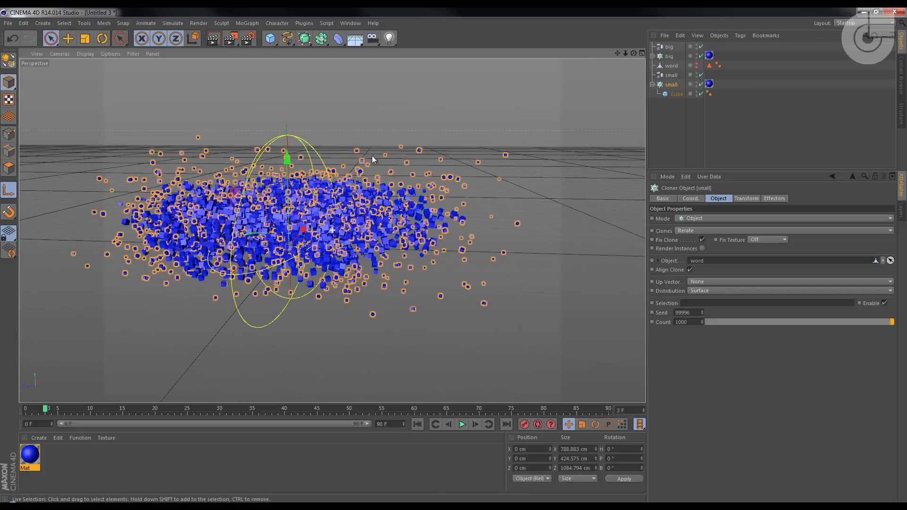
left_click(479, 290)
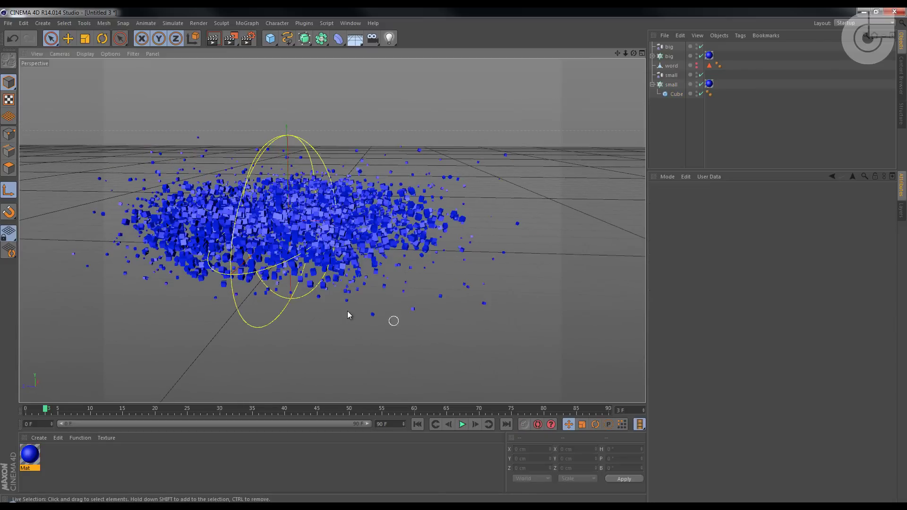
mouse_move(347, 314)
left_mouse_down("alt")
mouse_move(434, 270)
mouse_move(430, 284)
left_mouse_up("alt")
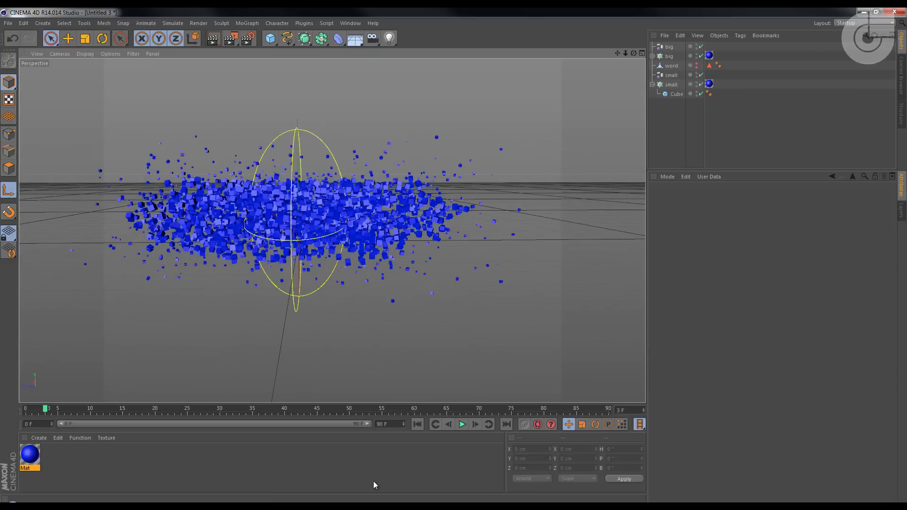
- Scrub the animation to frame 90 and return to frame 0, examining how the big and small clones assemble together
mouse_move(28, 412)
left_mouse_down()
mouse_move(134, 410)
mouse_move(551, 439)
left_mouse_up()
left_click_drag(428, 355, 407, 286, "alt")
middle_click_drag(437, 247, 430, 281, "alt")
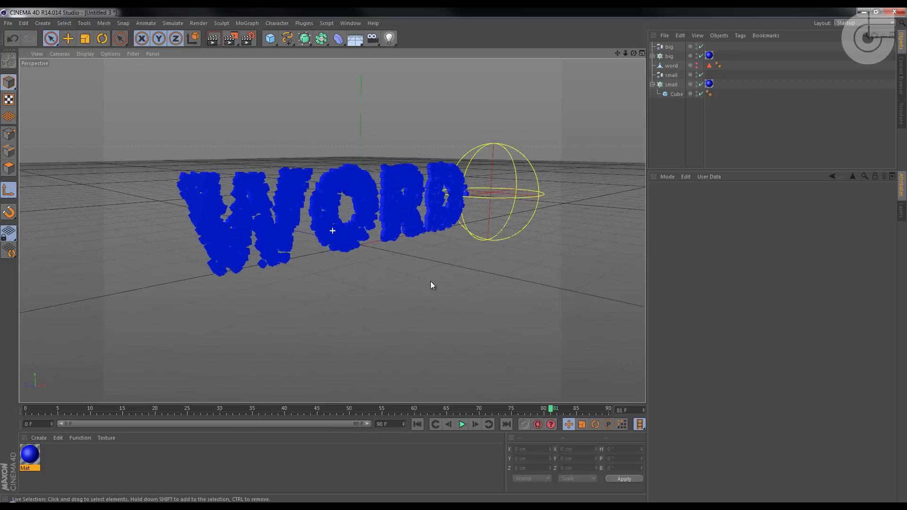
scroll(429, 282, "up", 2)
left_click_drag(553, 409, 604, 407)
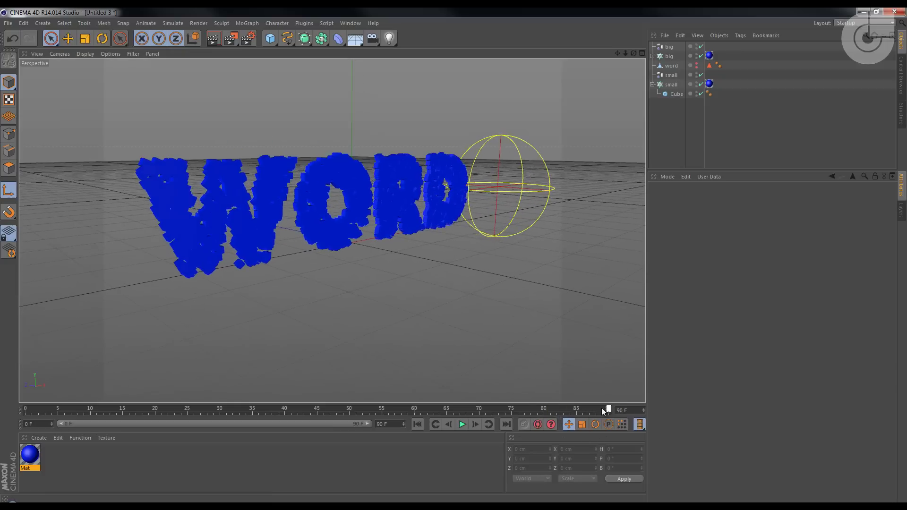
key("shift+f")
left_click_drag(447, 99, 541, 134, "alt")
middle_click_drag(518, 130, 496, 120, "alt")
mouse_move(496, 124)
left_mouse_down("alt")
mouse_move(520, 125)
mouse_move(513, 102)
mouse_move(584, 94)
left_mouse_up("alt")
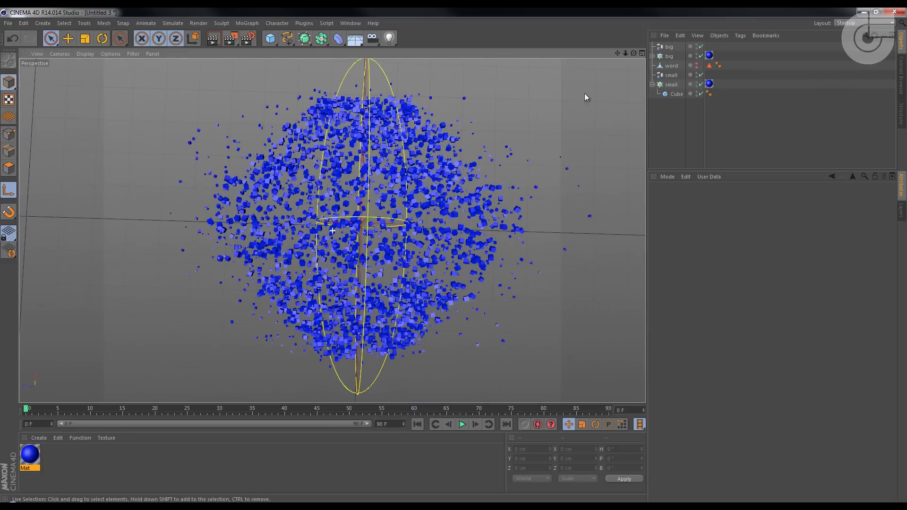
- Select both the big and small Random effectors, try the Linear falloff function, and set their falloff function to Inverse Square
left_click(668, 47)
left_click(671, 76, "ctrl")
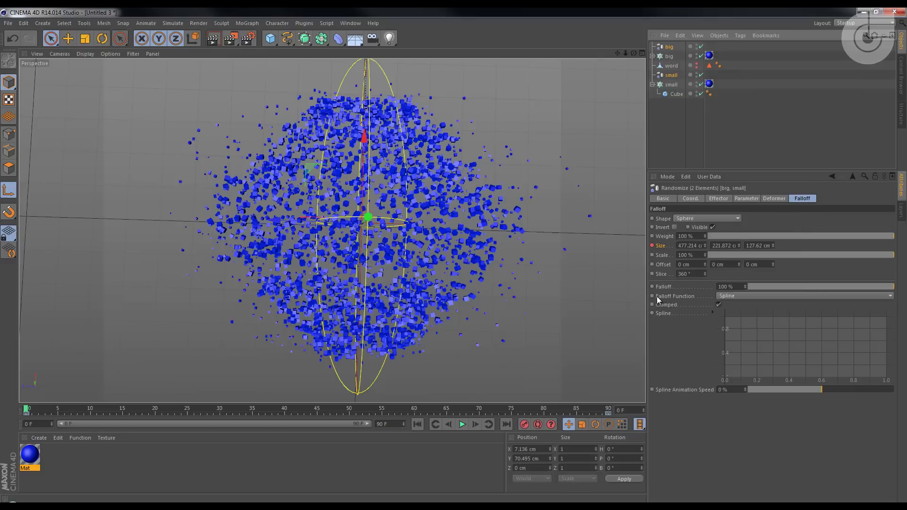
left_click(747, 298)
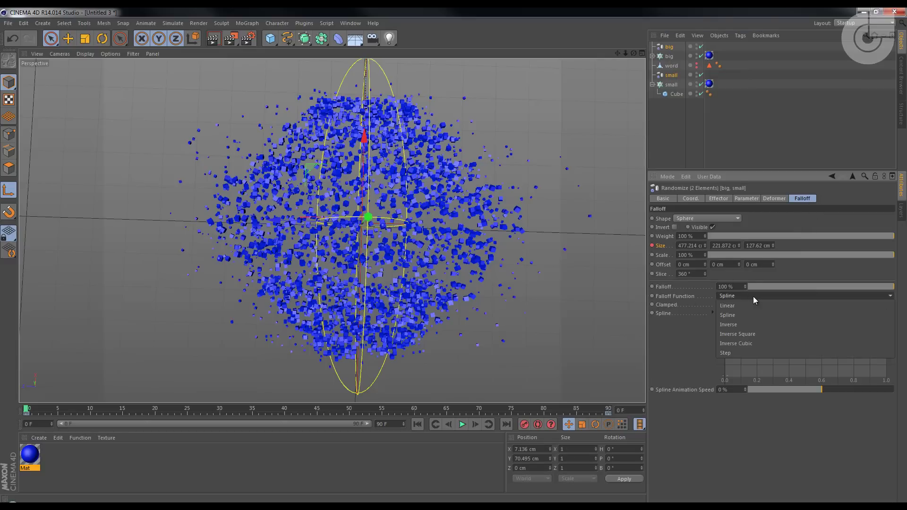
left_click(745, 310)
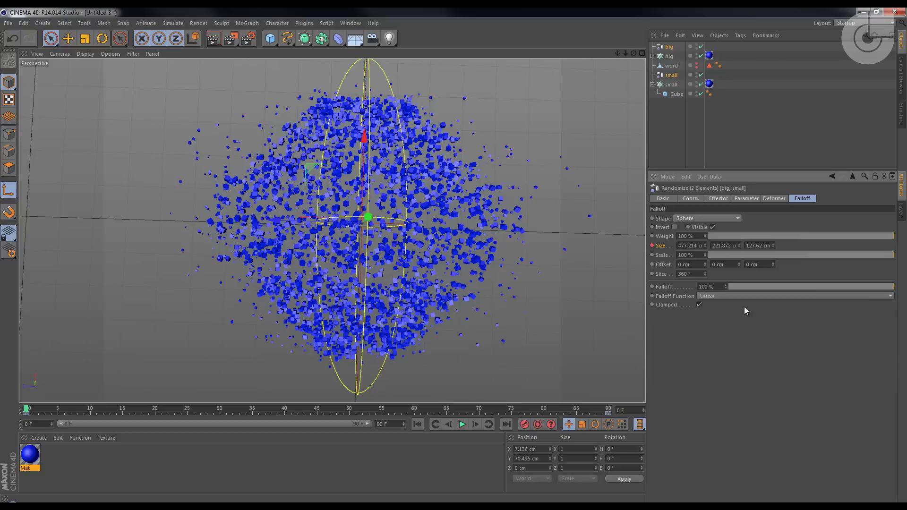
left_click(751, 297)
left_click(732, 315)
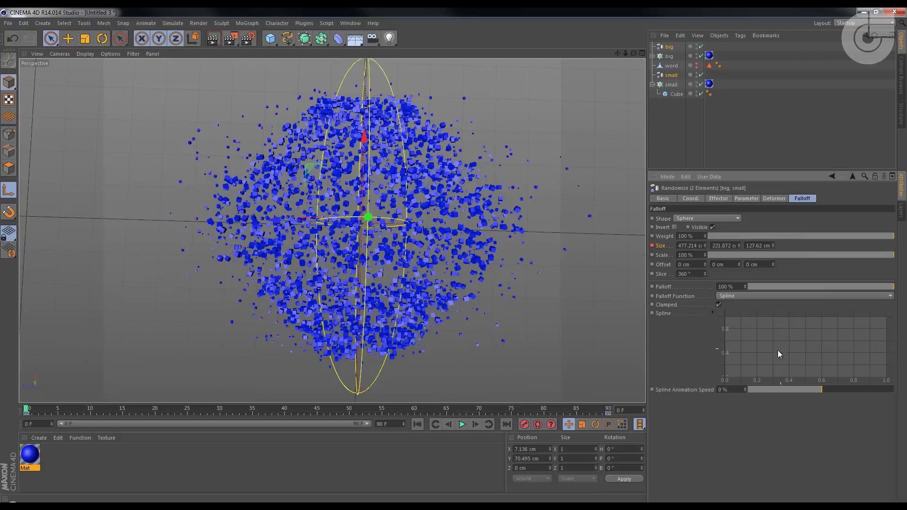
left_click(730, 297)
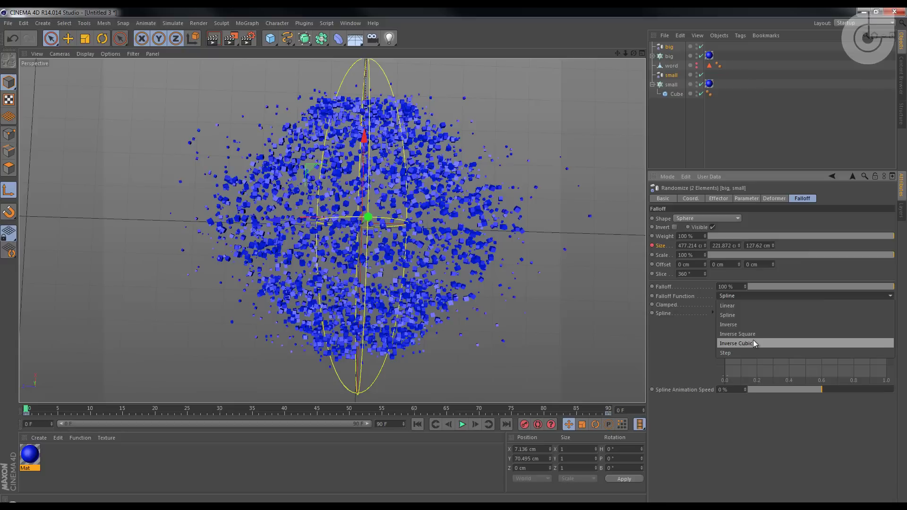
left_click(754, 333)
- Try Inverse Cubic as the falloff function of both effectors, and switch back to Inverse Square
left_click(751, 295)
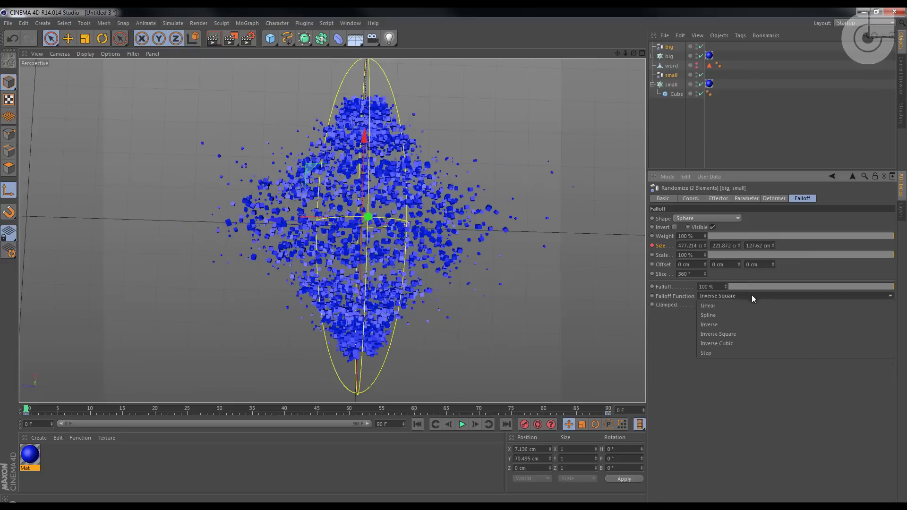
left_click(746, 344)
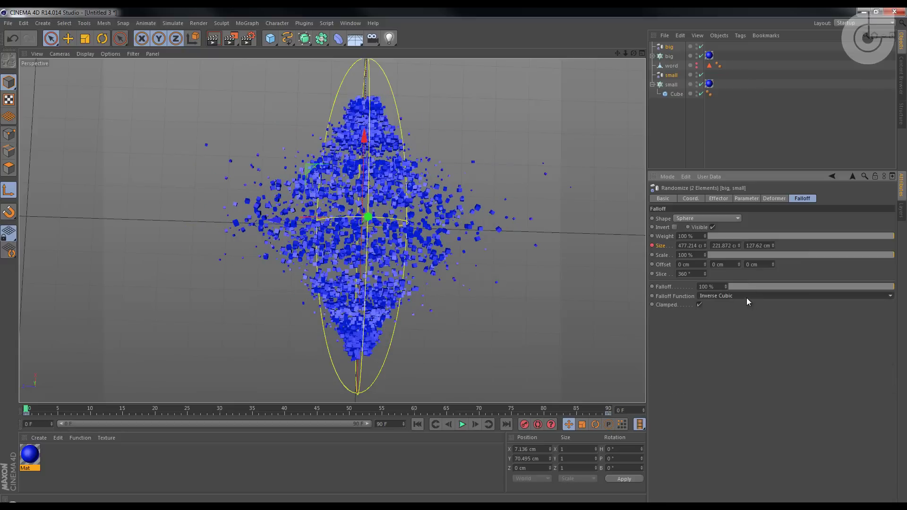
left_click_drag(480, 267, 475, 112, "alt")
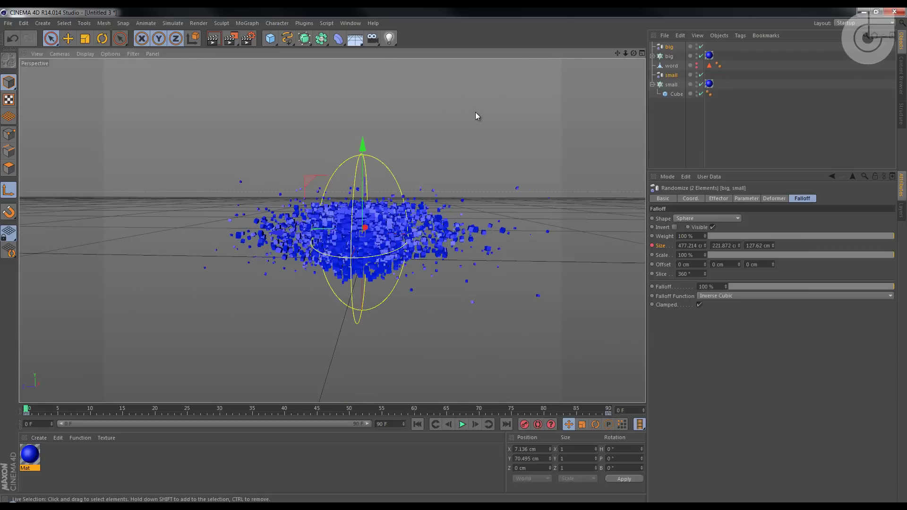
left_click(717, 295)
left_click(718, 334)
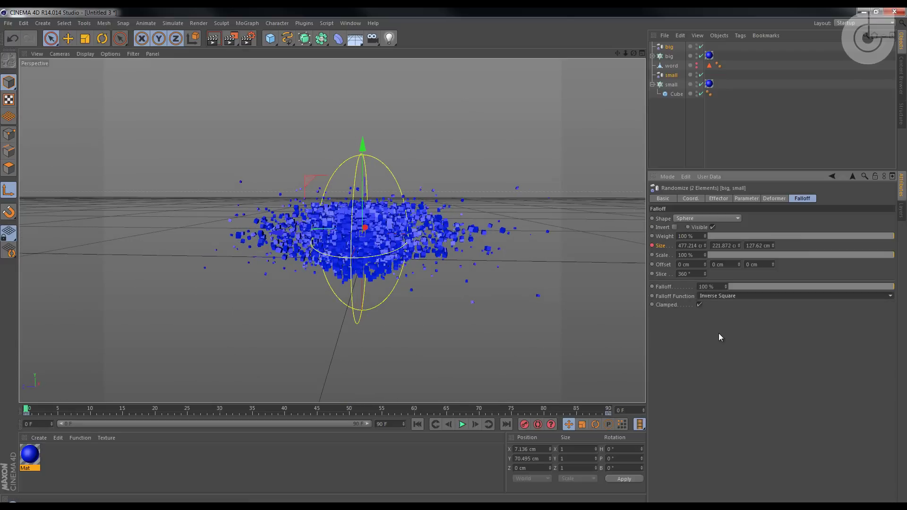
- Play the animation and examine from several angles how the clones form the word with the changed falloff
left_click_drag(502, 143, 486, 135, "alt")
left_click(464, 426)
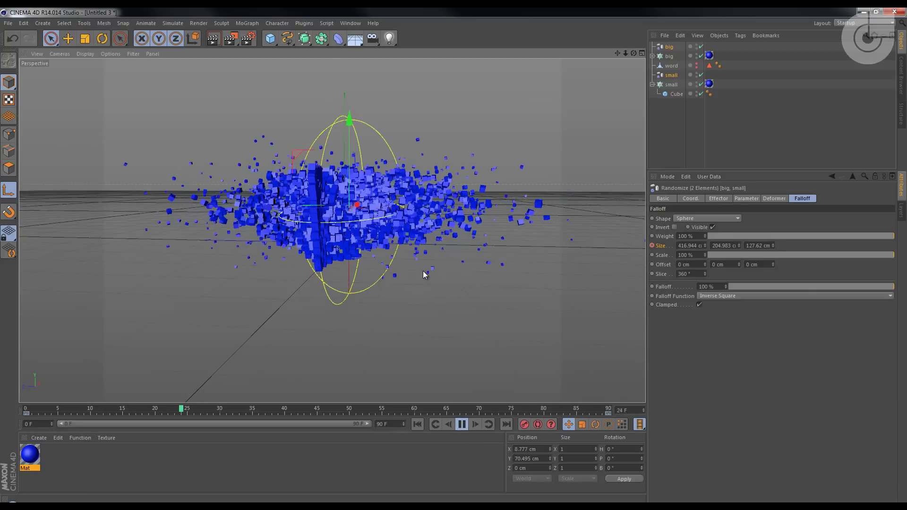
scroll(421, 270, "up", 3)
middle_click_drag(410, 285, 420, 322, "alt")
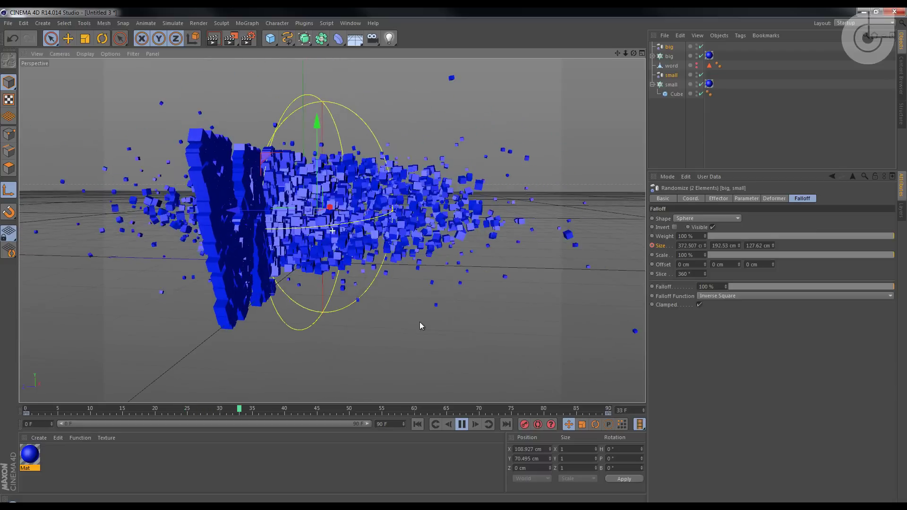
left_click_drag(398, 335, 429, 299, "alt")
scroll(429, 299, "down", 3)
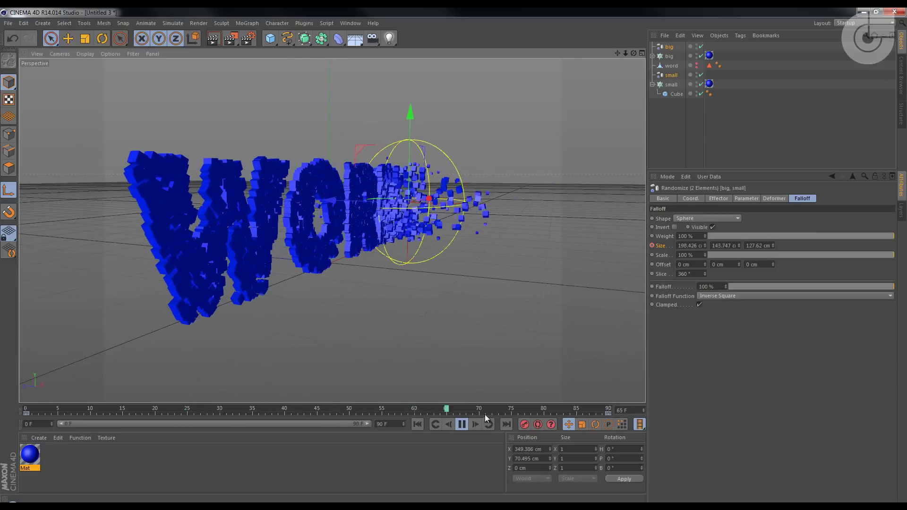